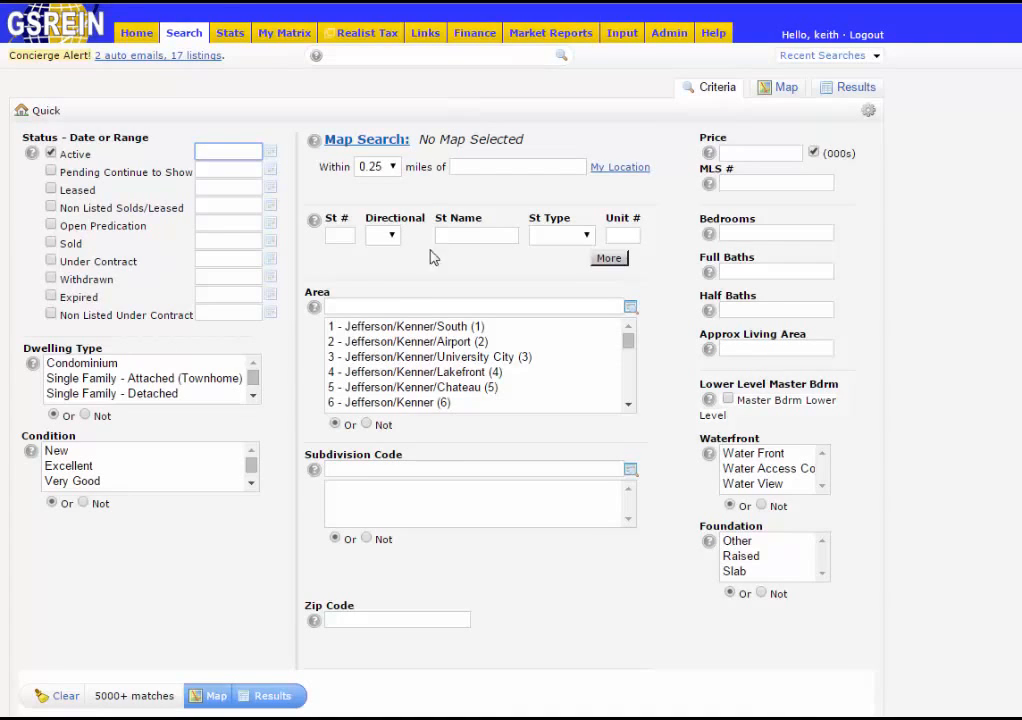
# - Search Area 14 for listings priced 200-300 with 3+ bedrooms and 2+ full baths
pyautogui.click(419, 307)
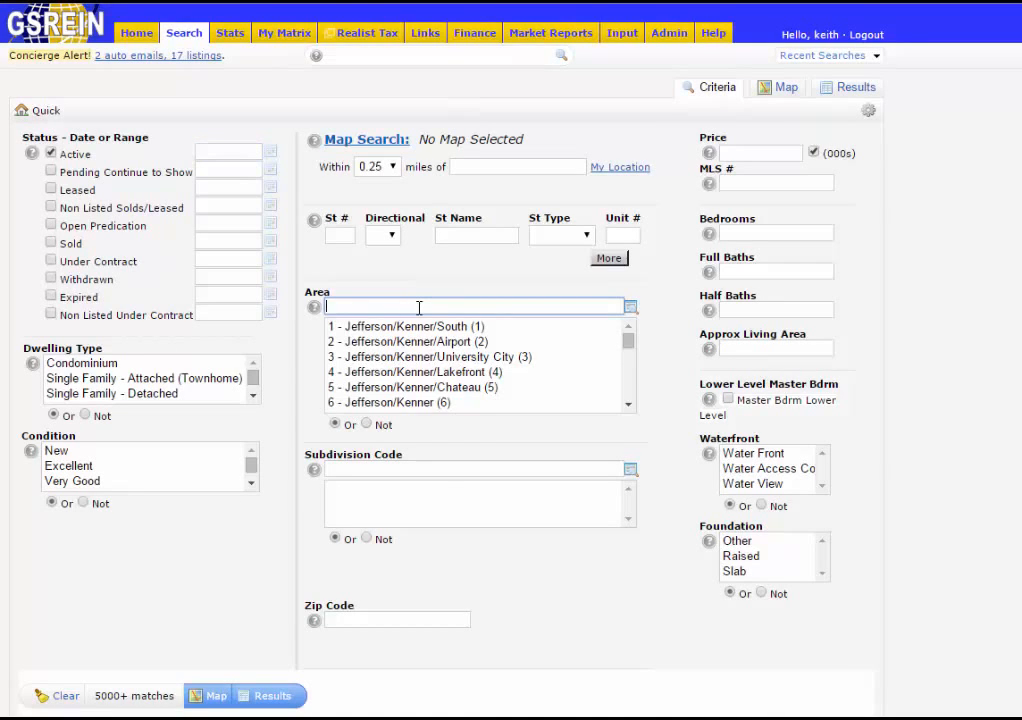
pyautogui.write('14')
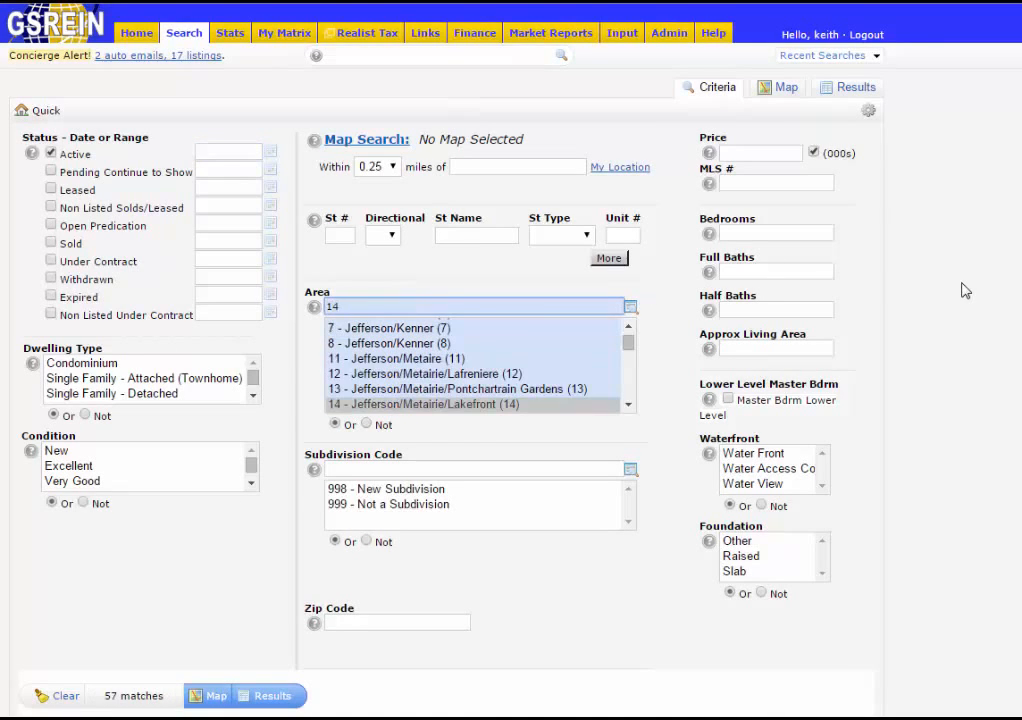
pyautogui.click(780, 151)
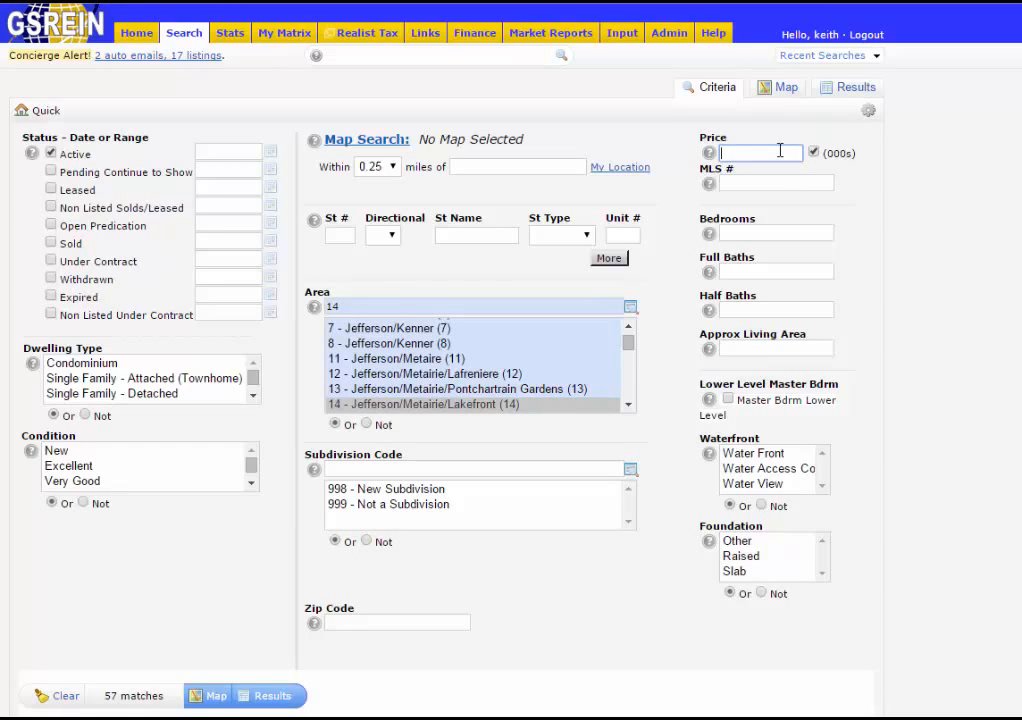
pyautogui.write('200-300')
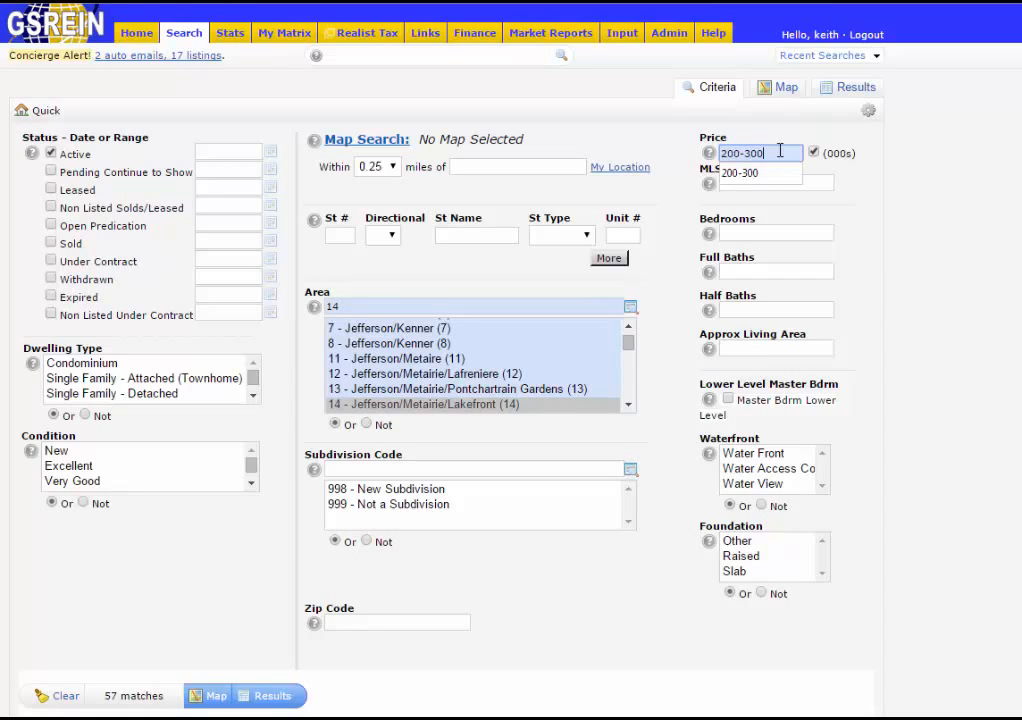
pyautogui.click(776, 231)
pyautogui.write('3')
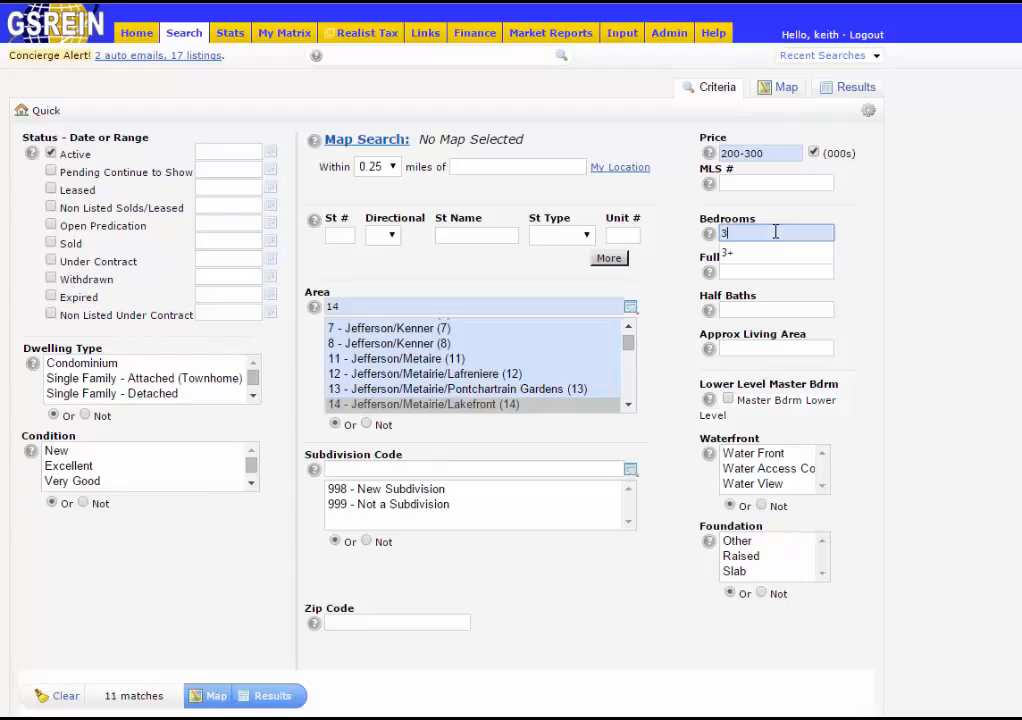
pyautogui.write('+')
pyautogui.click(777, 270)
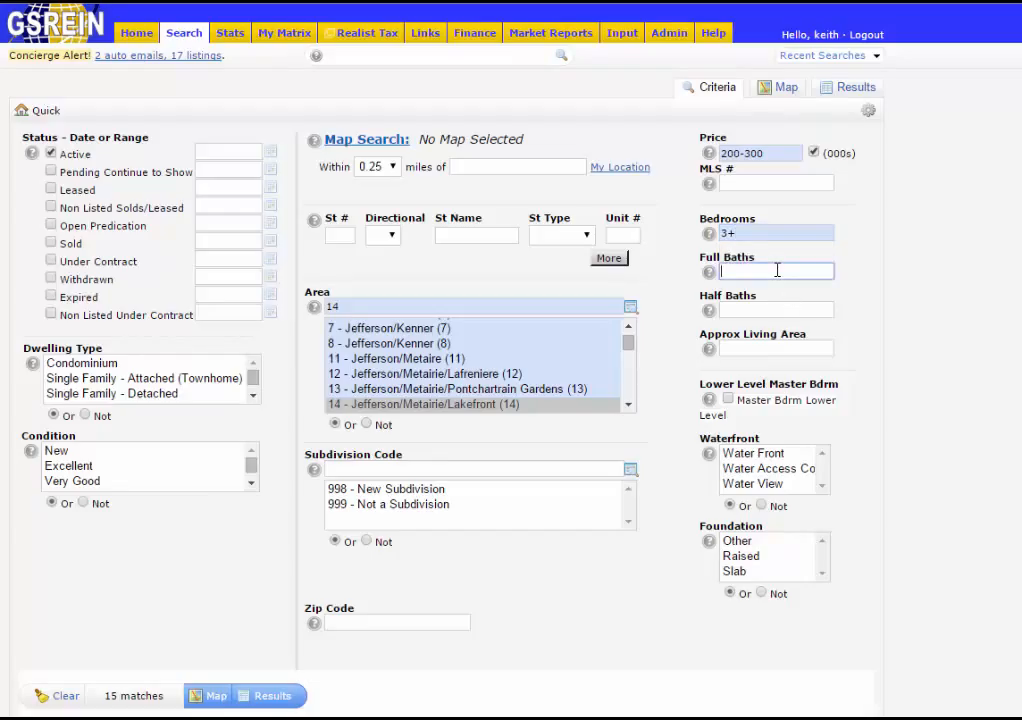
pyautogui.write('2')
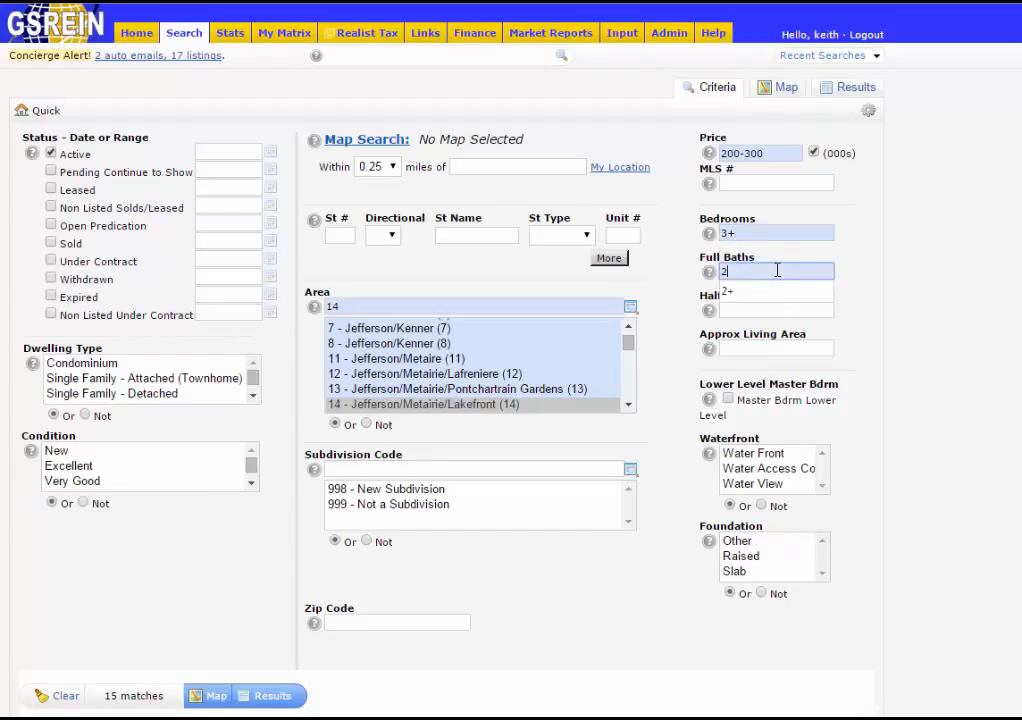
pyautogui.write('+')
pyautogui.click(931, 310)
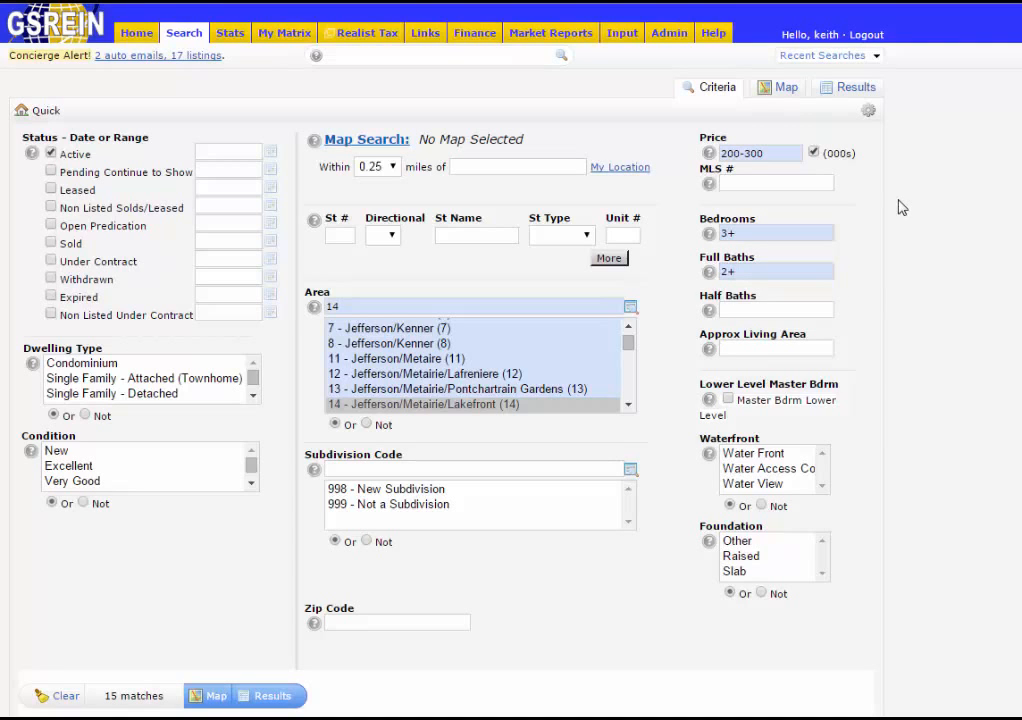
pyautogui.click(856, 89)
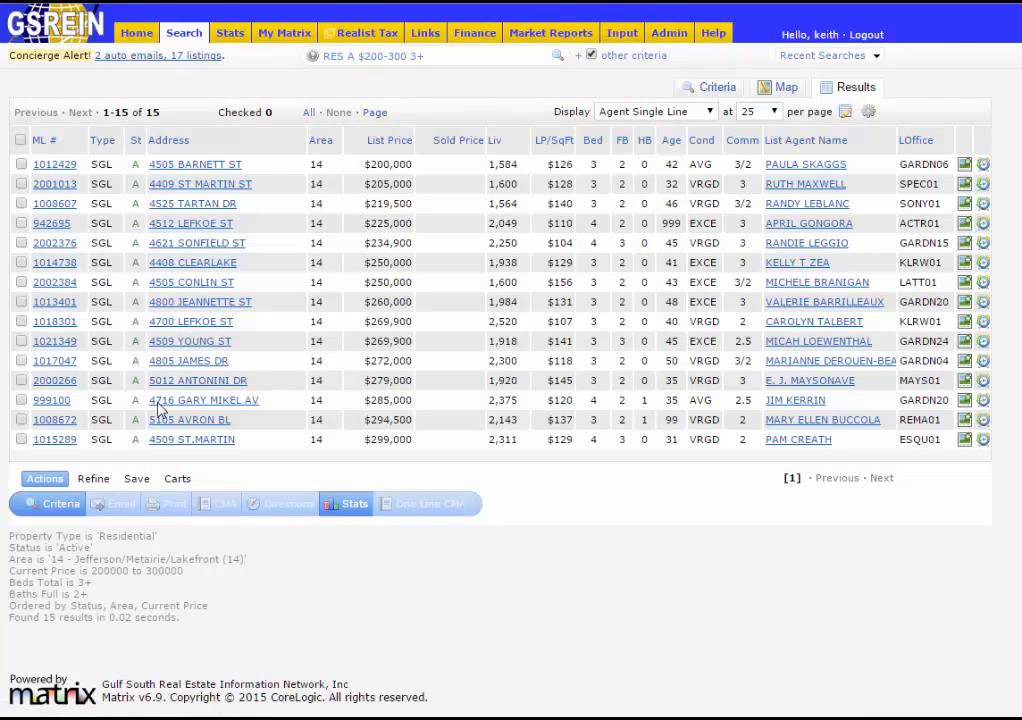
# - Bring up the save options below the 15 matching listings
pyautogui.click(137, 481)
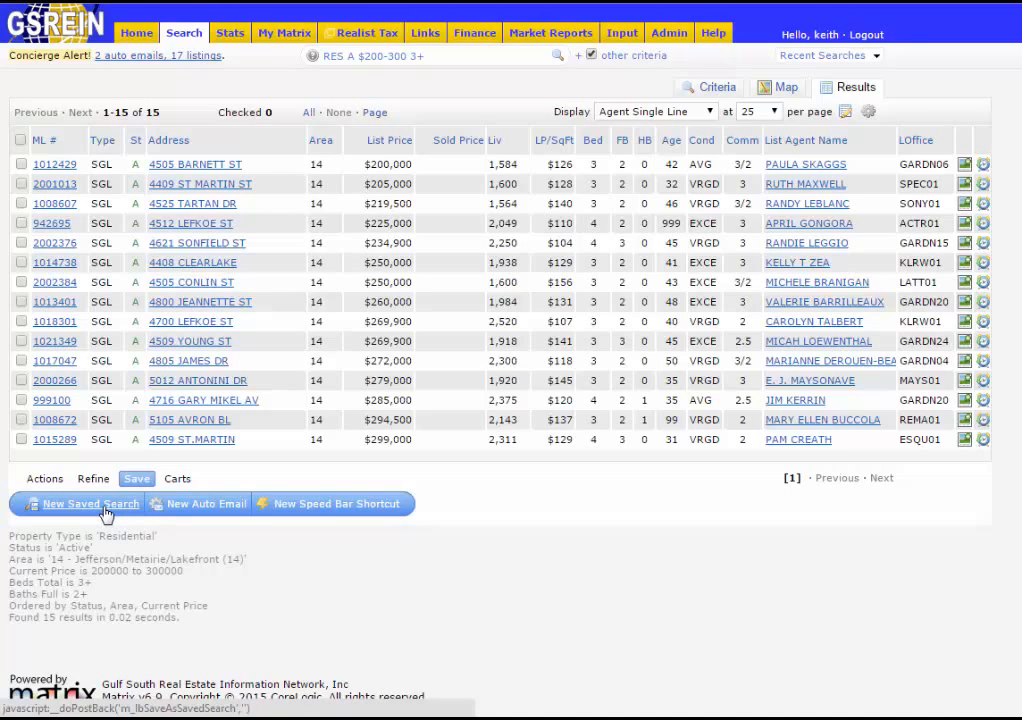
# - Start a New Auto Email from the search and open the Contact dropdown
pyautogui.click(178, 508)
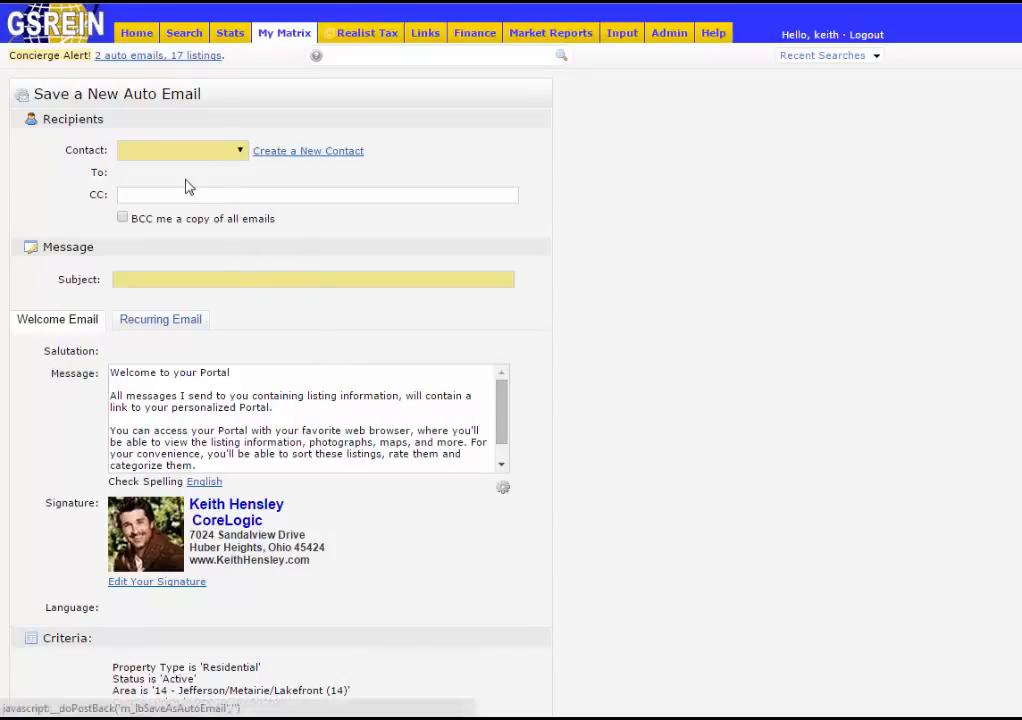
pyautogui.click(241, 151)
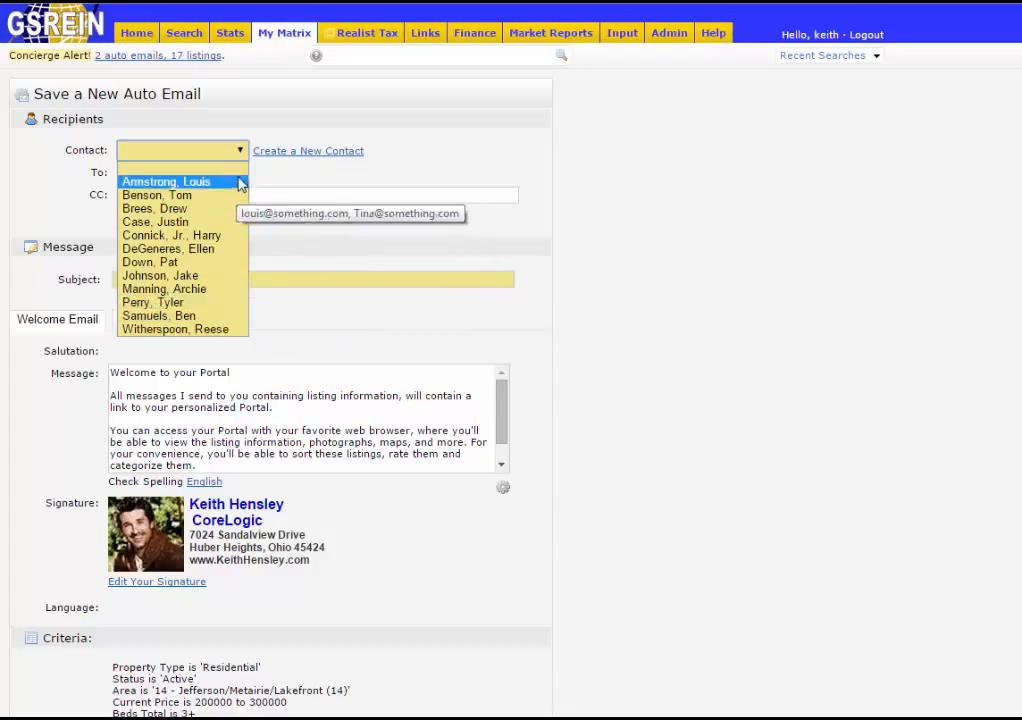
# - Add a new contact with first name, last name and two suggested e-mail addresses
pyautogui.click(316, 151)
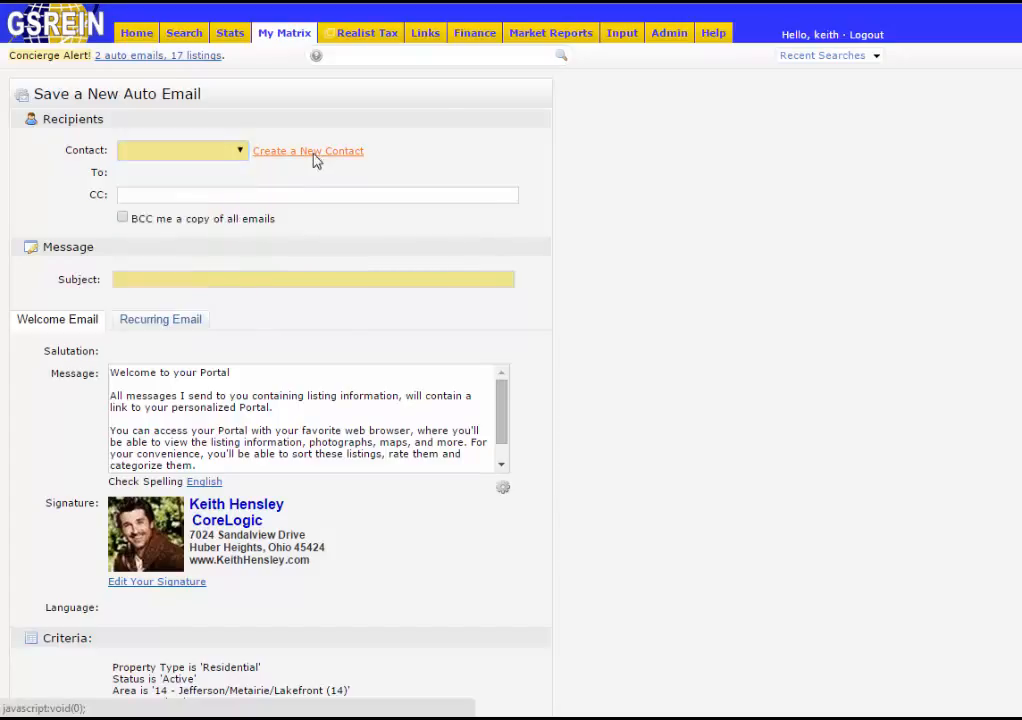
pyautogui.click(575, 160)
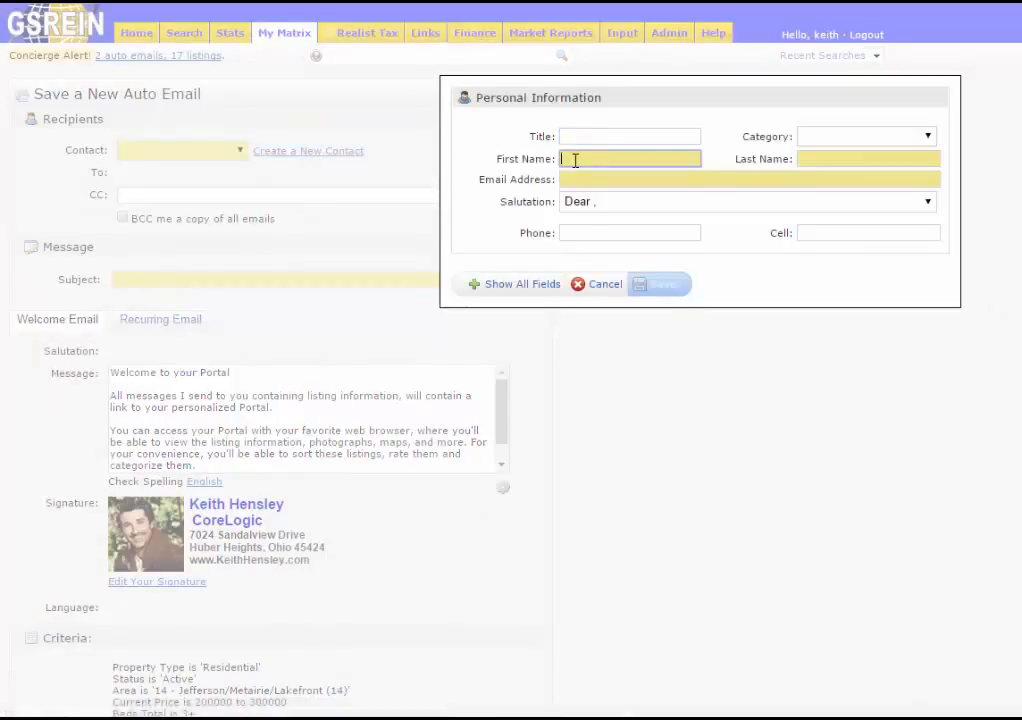
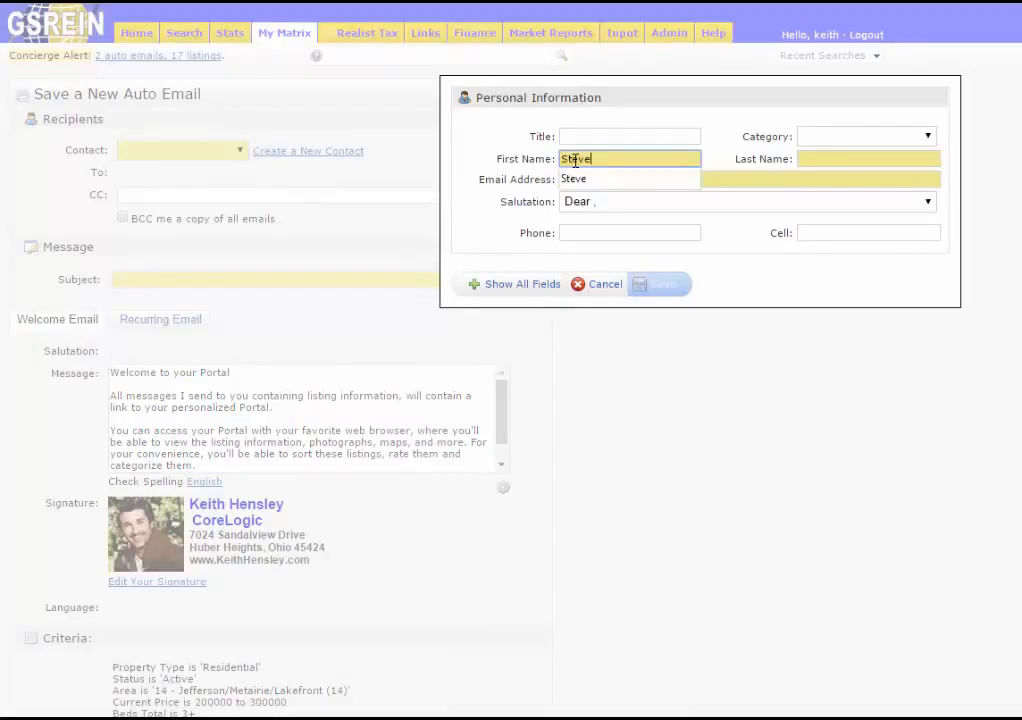
pyautogui.press('Tab')
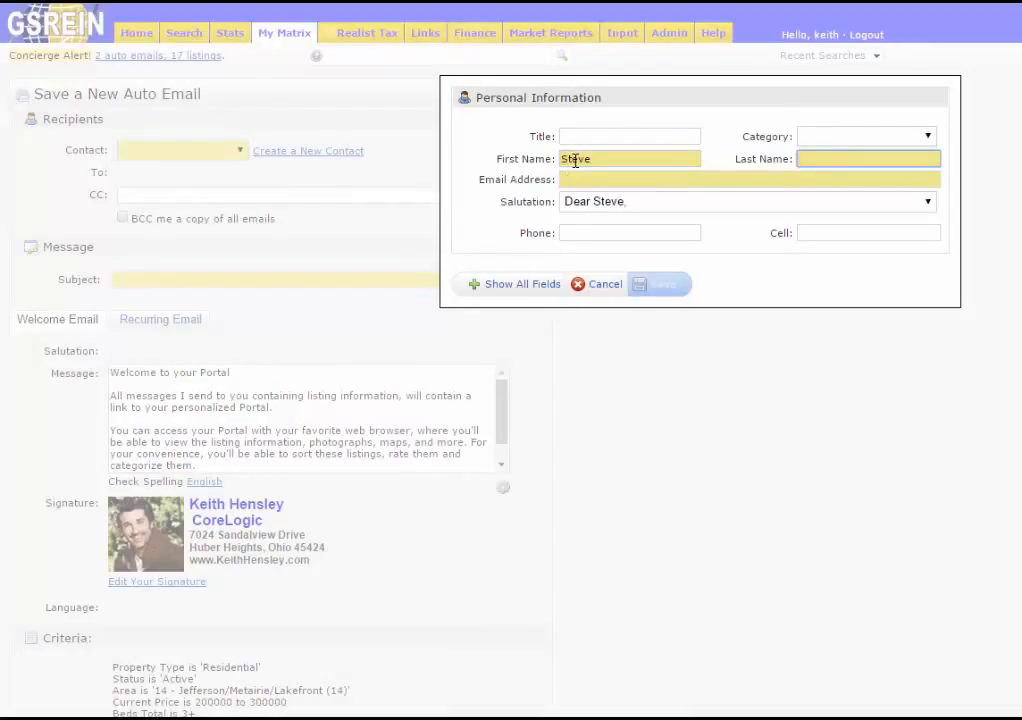
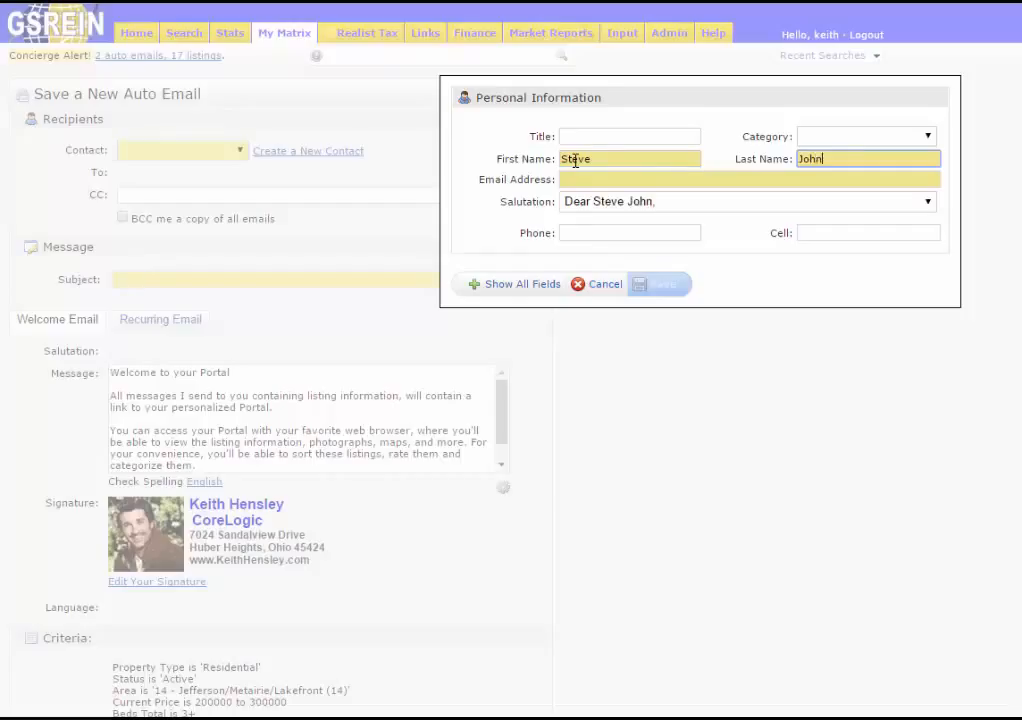
pyautogui.press('Tab')
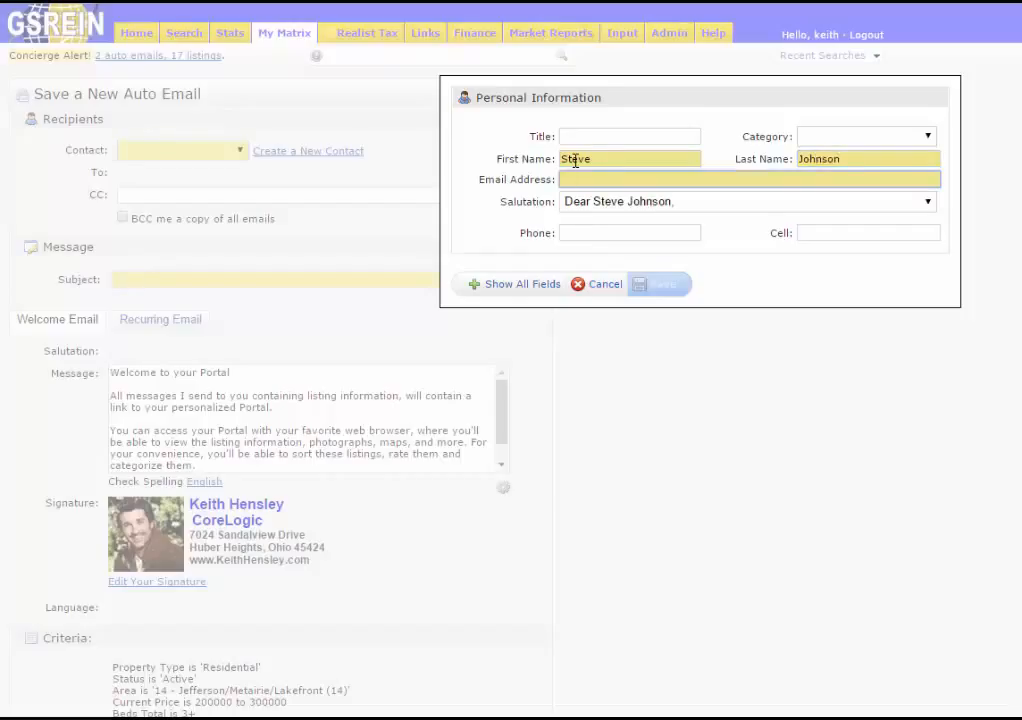
pyautogui.write('steve')
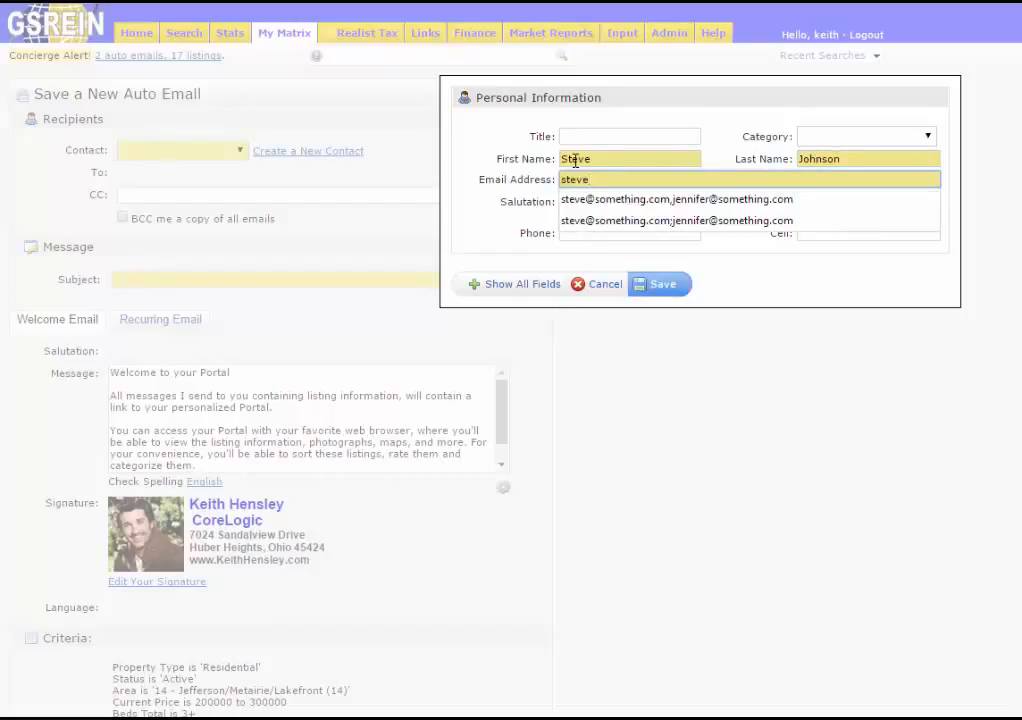
pyautogui.press('Down')
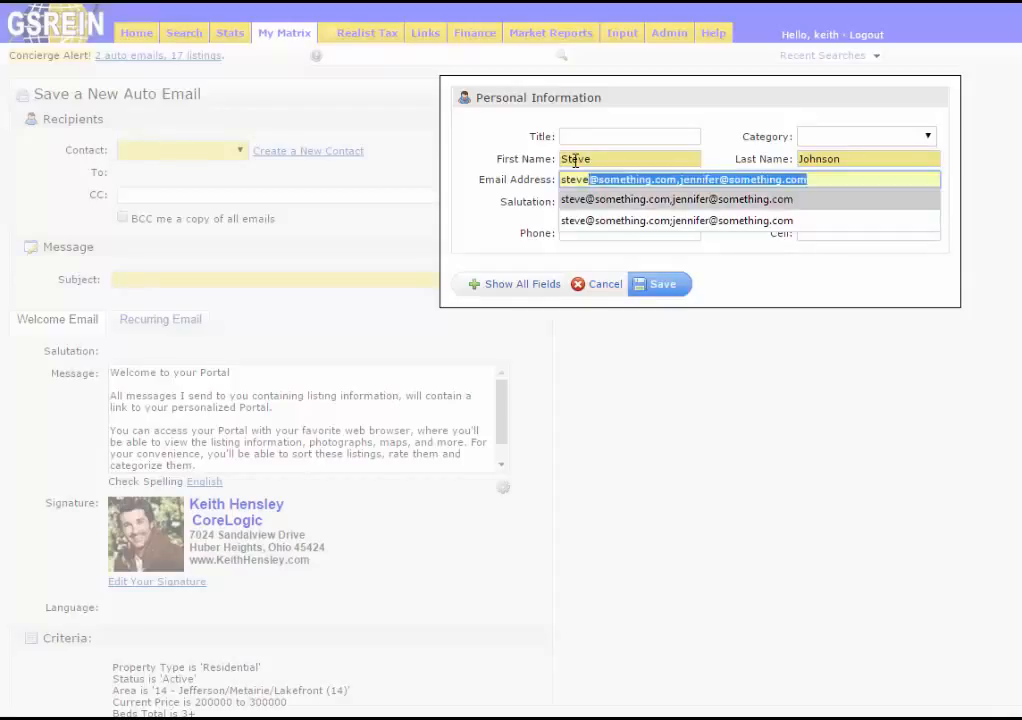
pyautogui.press('Tab')
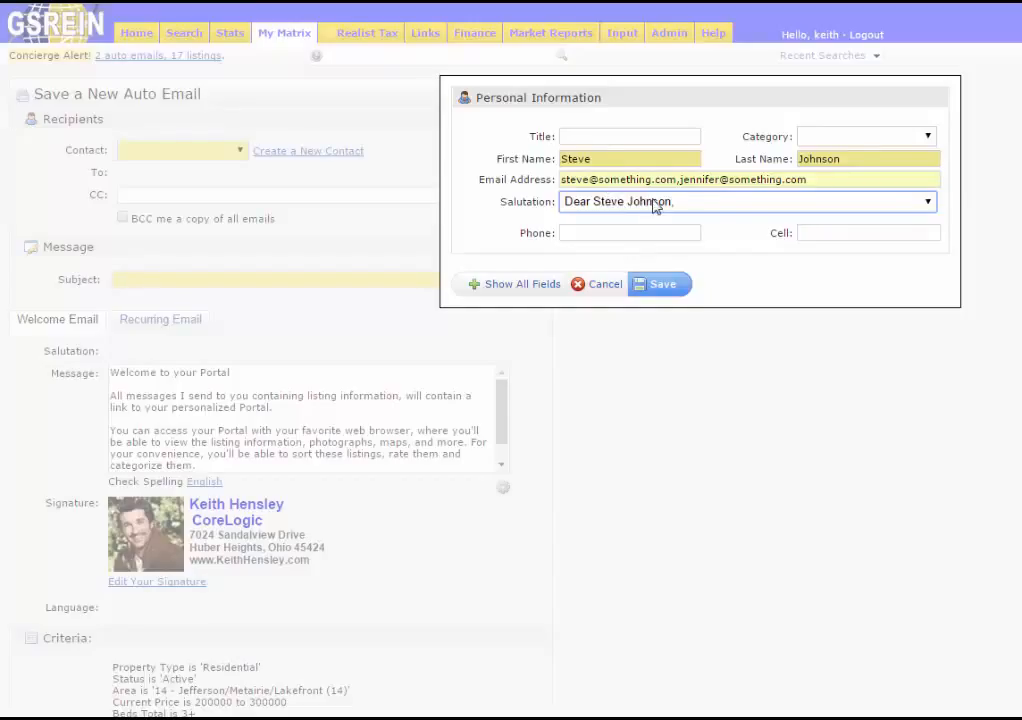
# - Give the contact a custom salutation greeting both people
pyautogui.click(713, 209)
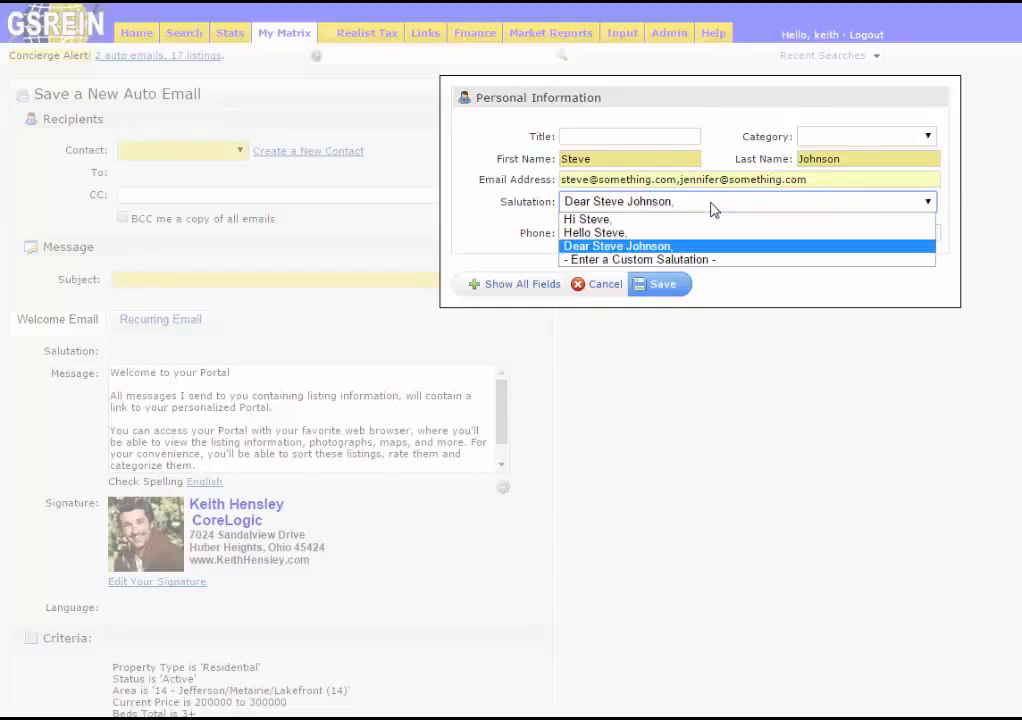
pyautogui.click(686, 262)
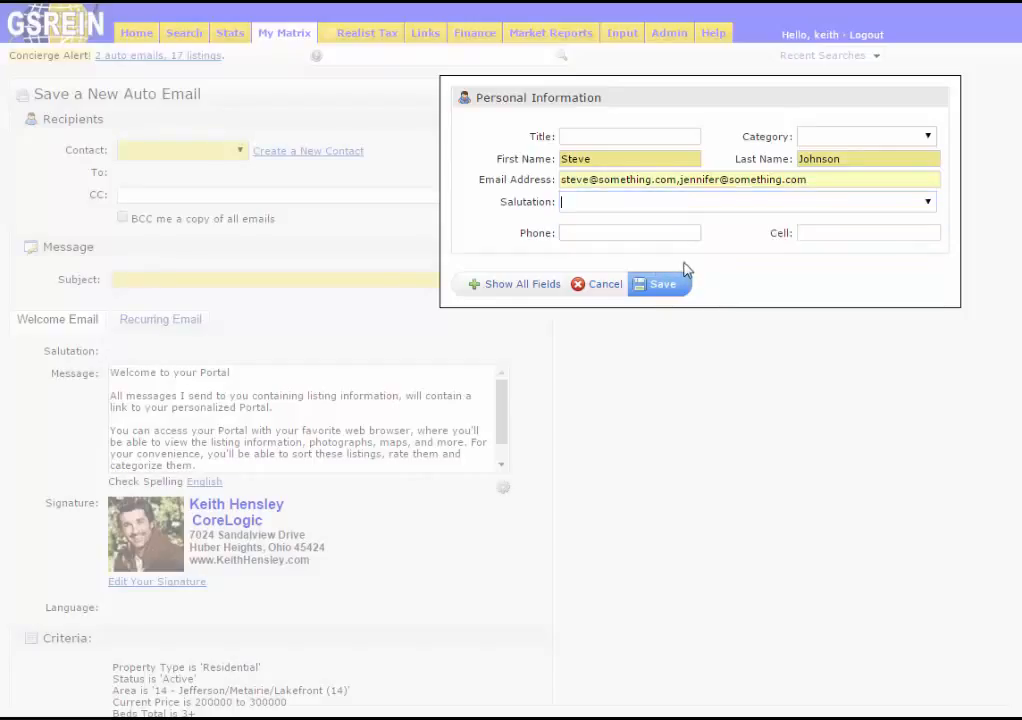
pyautogui.write('Hi ')
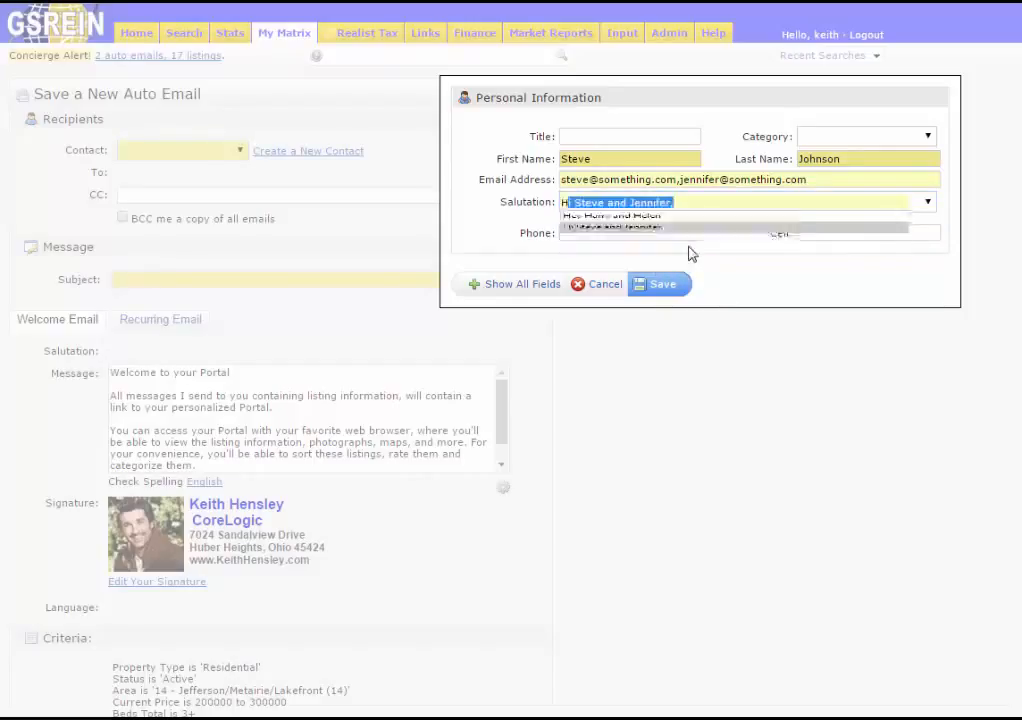
pyautogui.write('S')
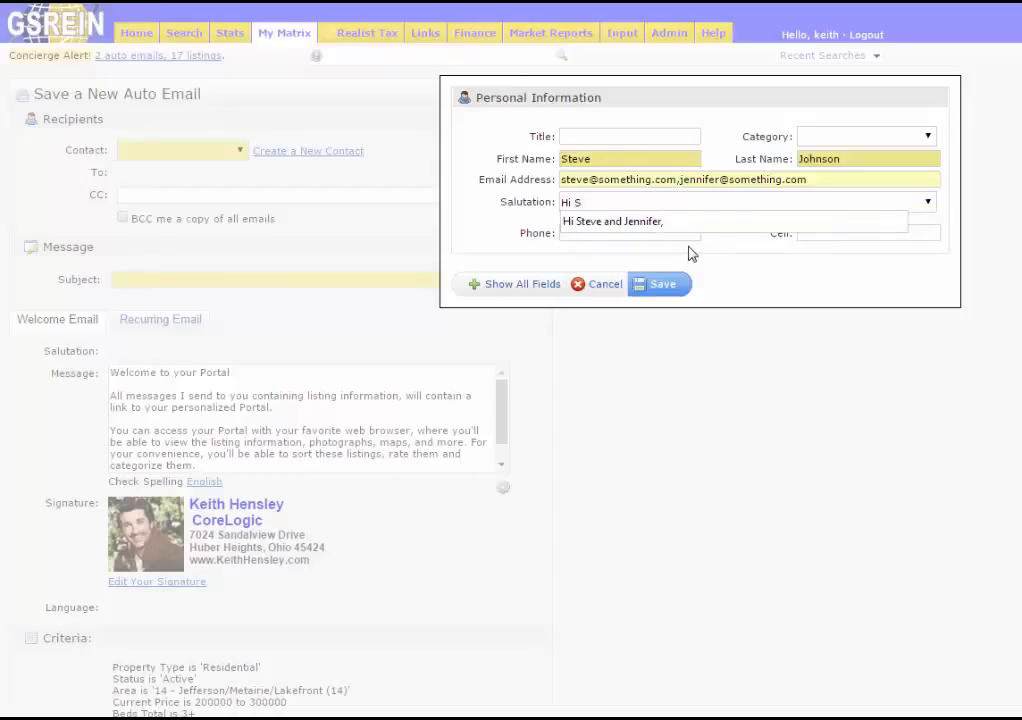
pyautogui.press('Down')
pyautogui.press('Tab')
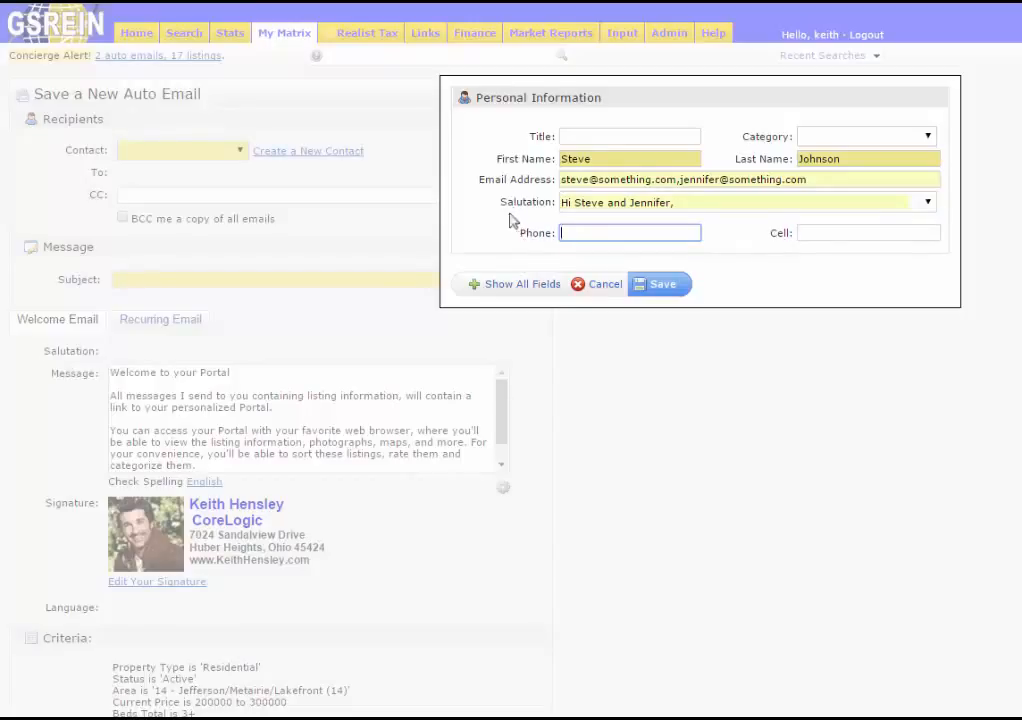
# - Enter the second person as the contact's Additional Name and save the contact
pyautogui.click(525, 287)
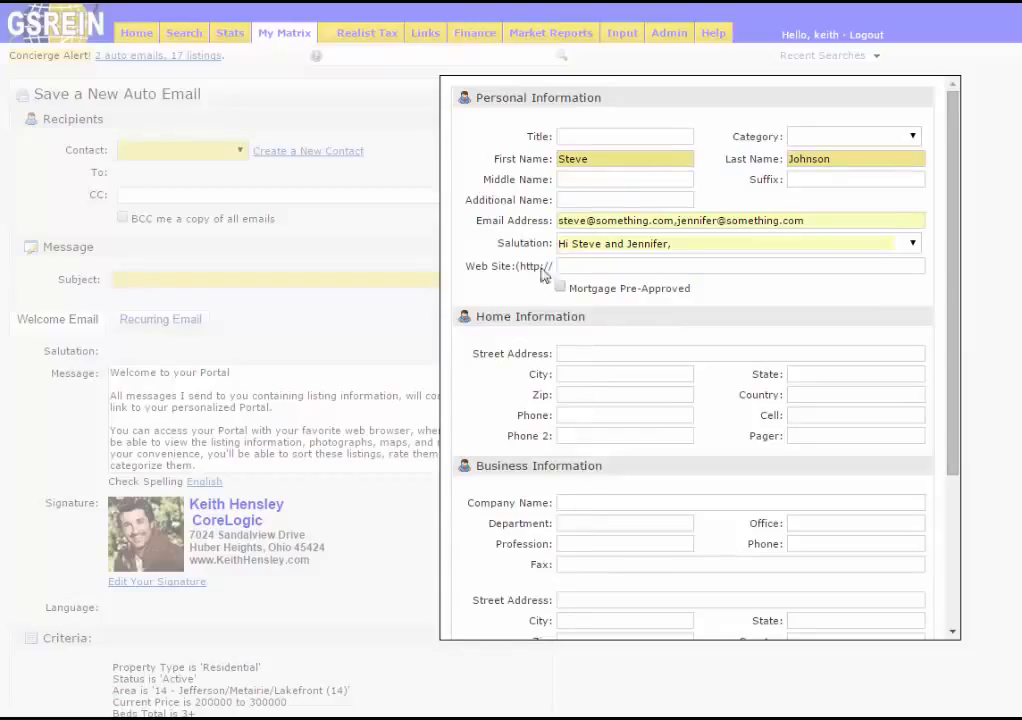
pyautogui.moveTo(468, 200); pyautogui.dragTo(521, 200)
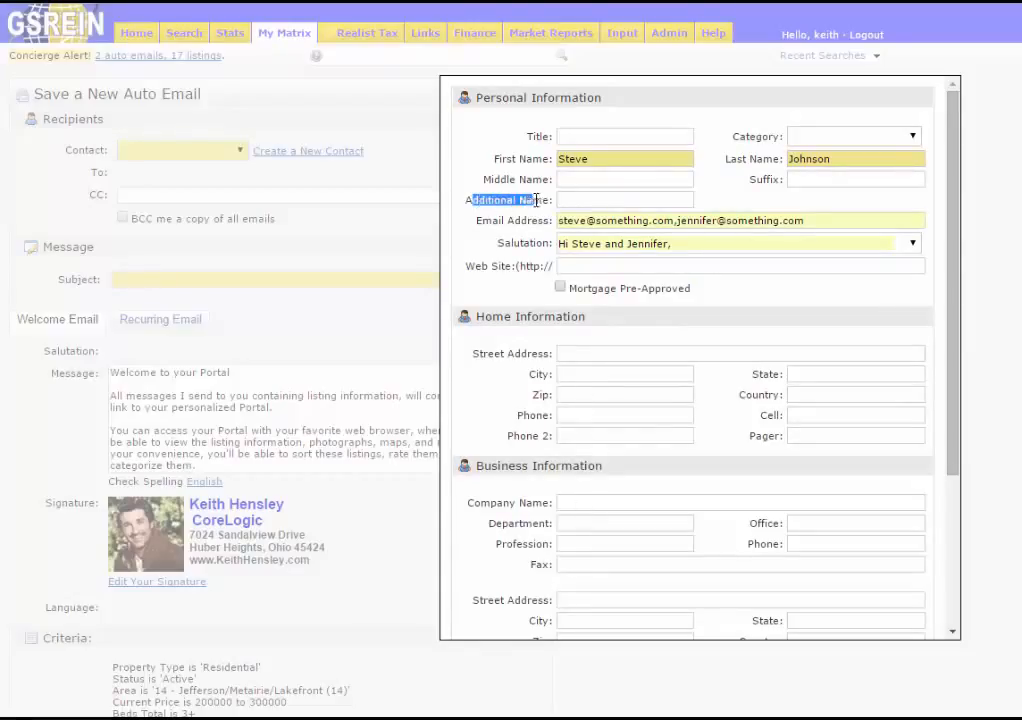
pyautogui.click(566, 201)
pyautogui.write('J')
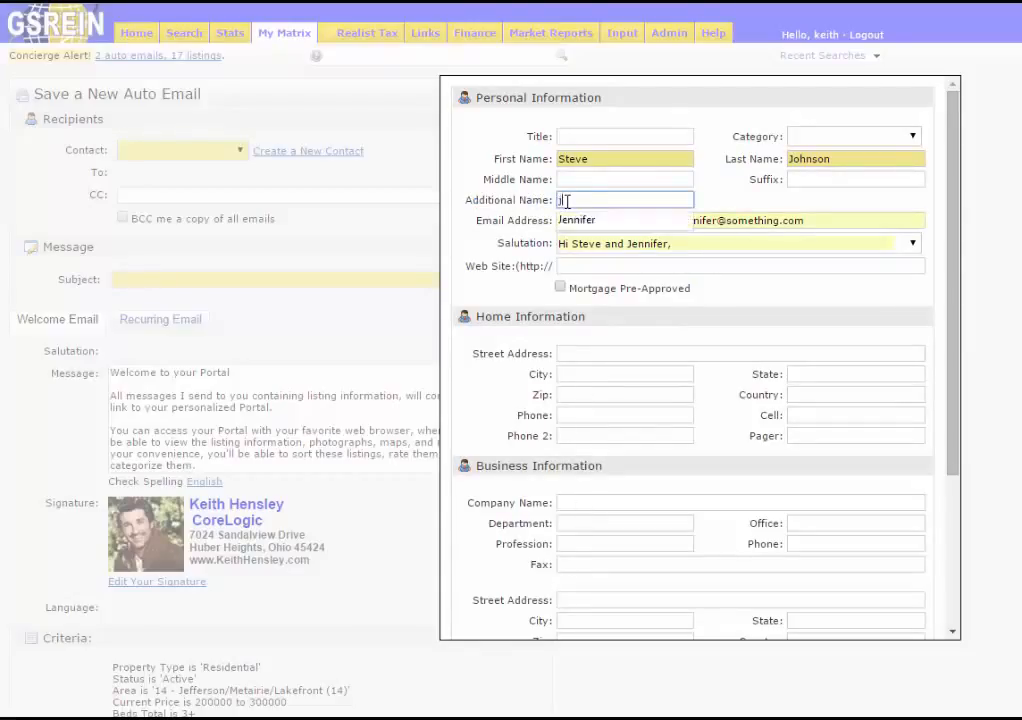
pyautogui.press('Down')
pyautogui.press('Tab')
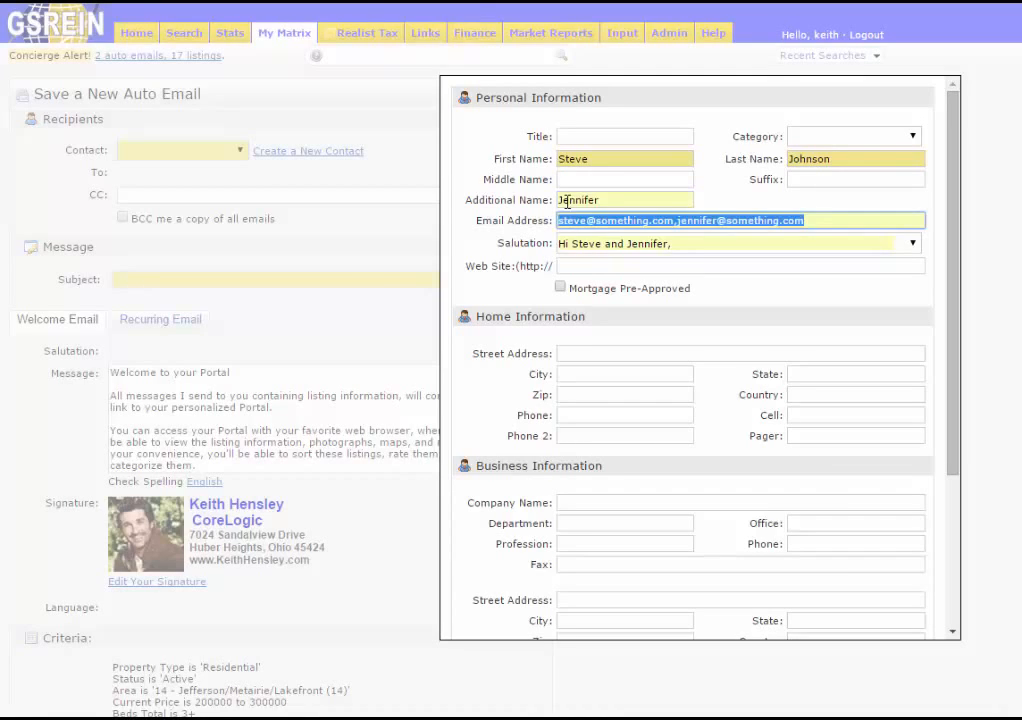
pyautogui.click(510, 201)
pyautogui.scroll(-2, 540, 312)
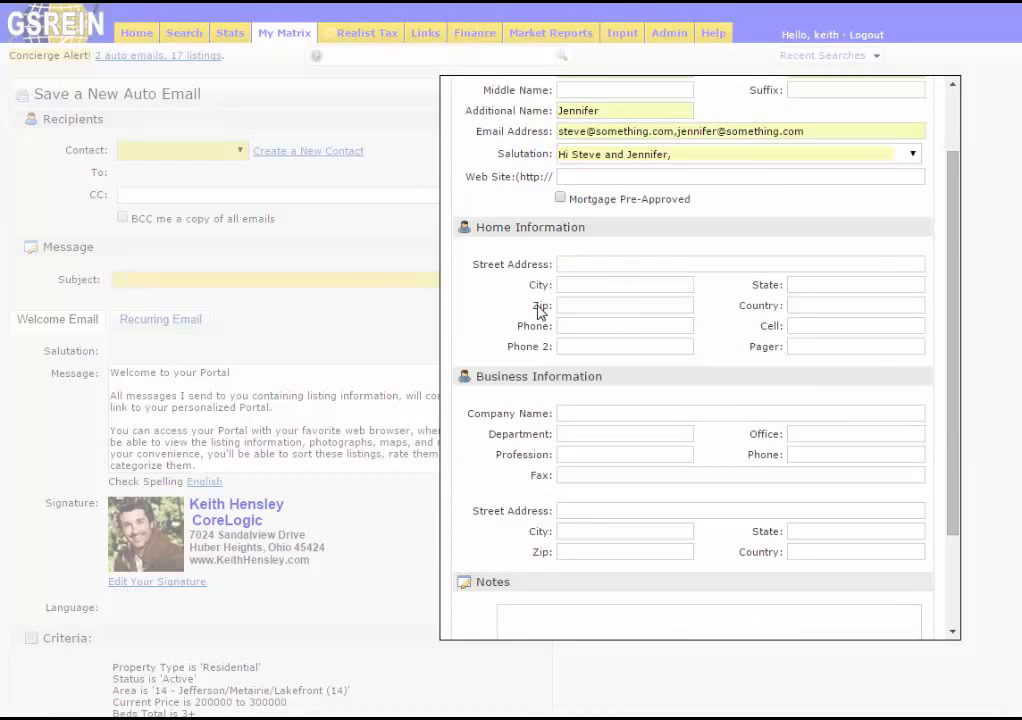
pyautogui.scroll(-5, 540, 312)
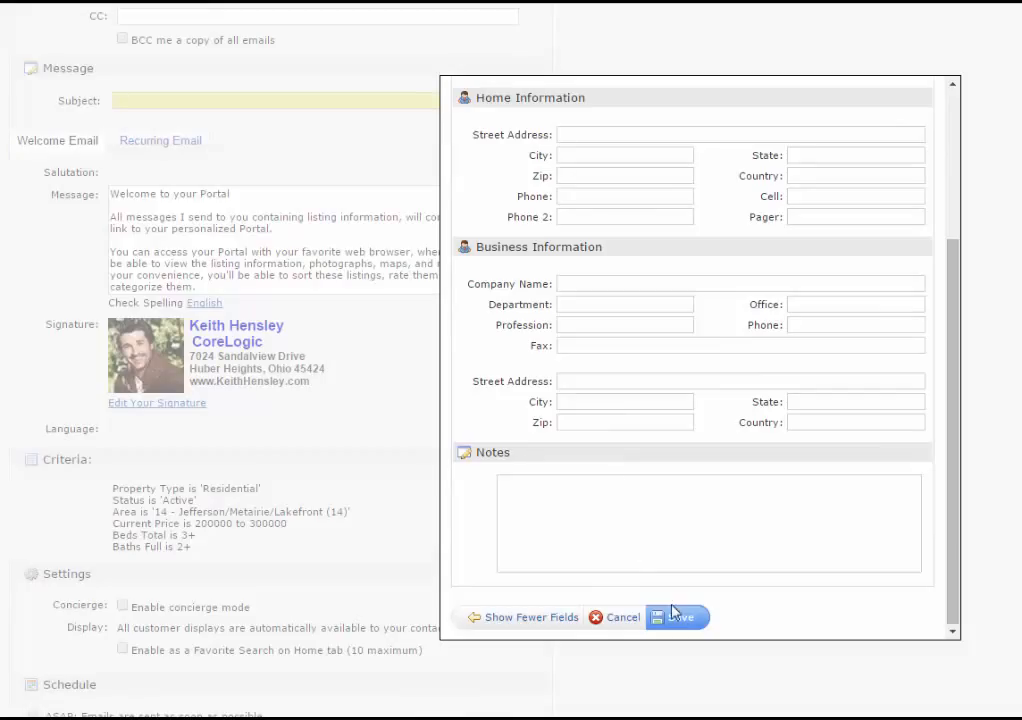
pyautogui.click(677, 620)
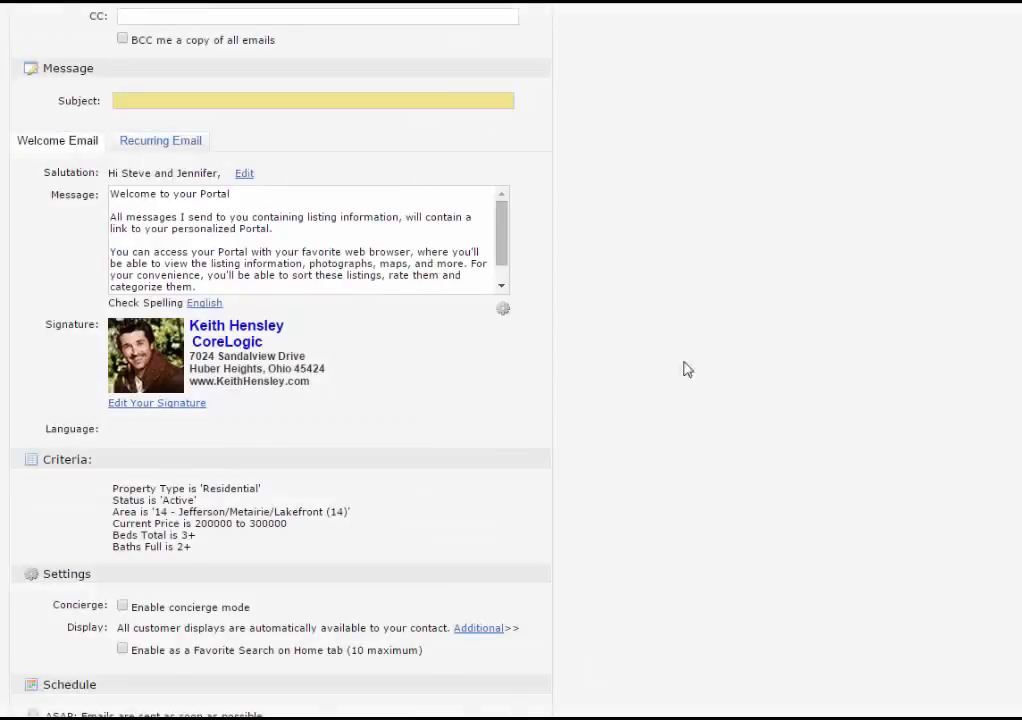
# - Set the auto email subject to 'SFR Lakefront', leaving the BCC copy off
pyautogui.scroll(3, 675, 355)
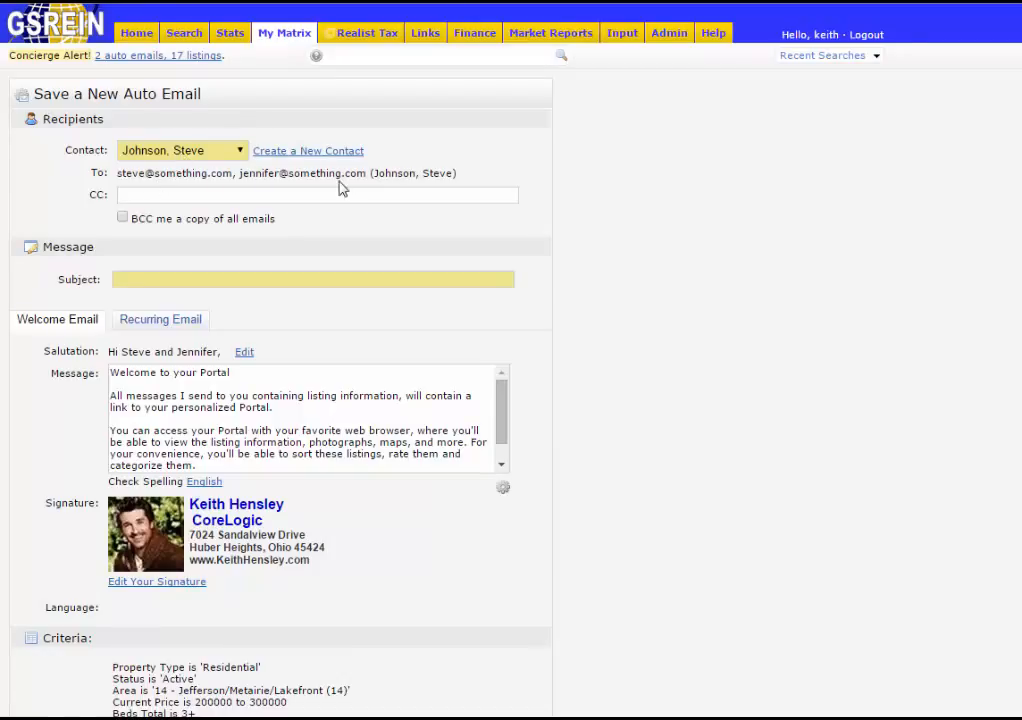
pyautogui.click(122, 218)
pyautogui.click(122, 218)
pyautogui.click(286, 281)
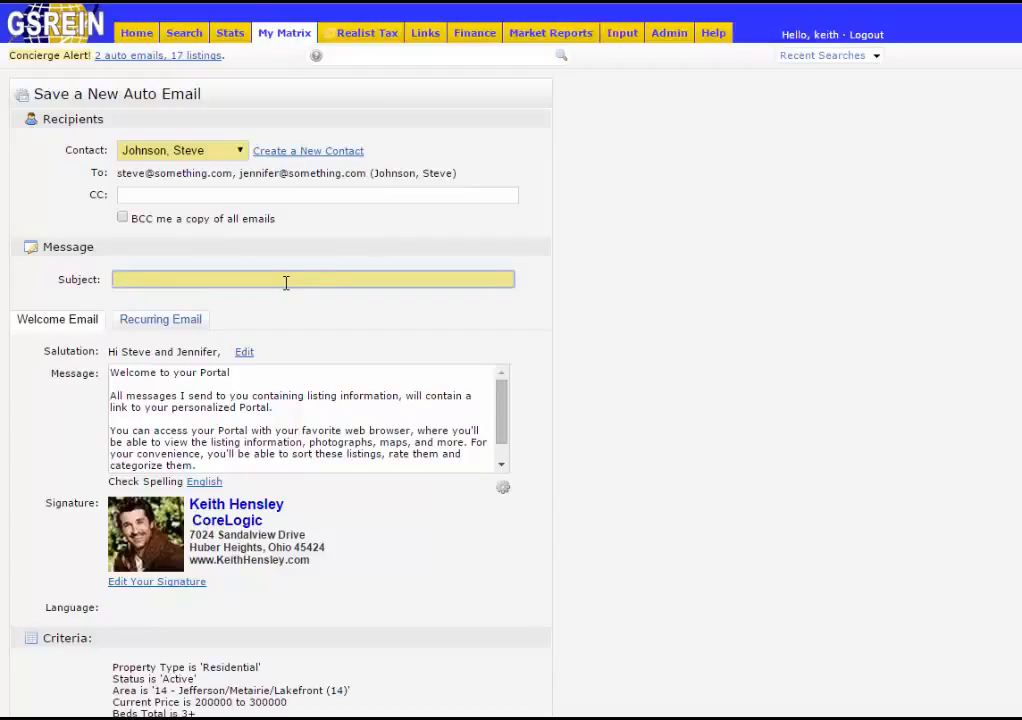
pyautogui.write('SFR ')
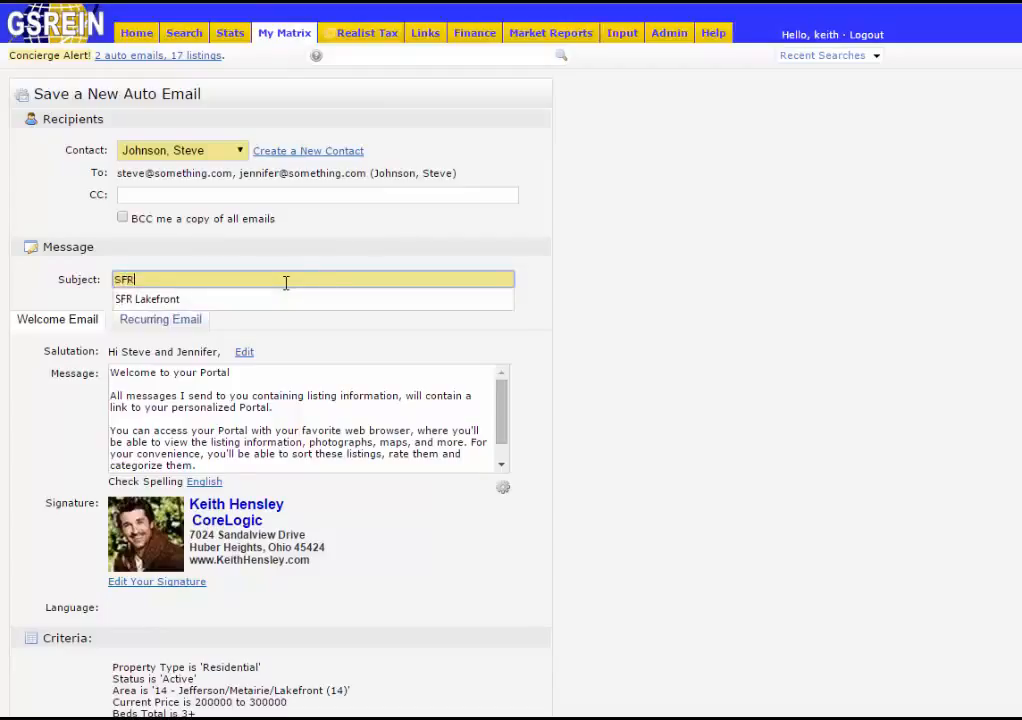
pyautogui.write('Lakefront')
pyautogui.click(295, 262)
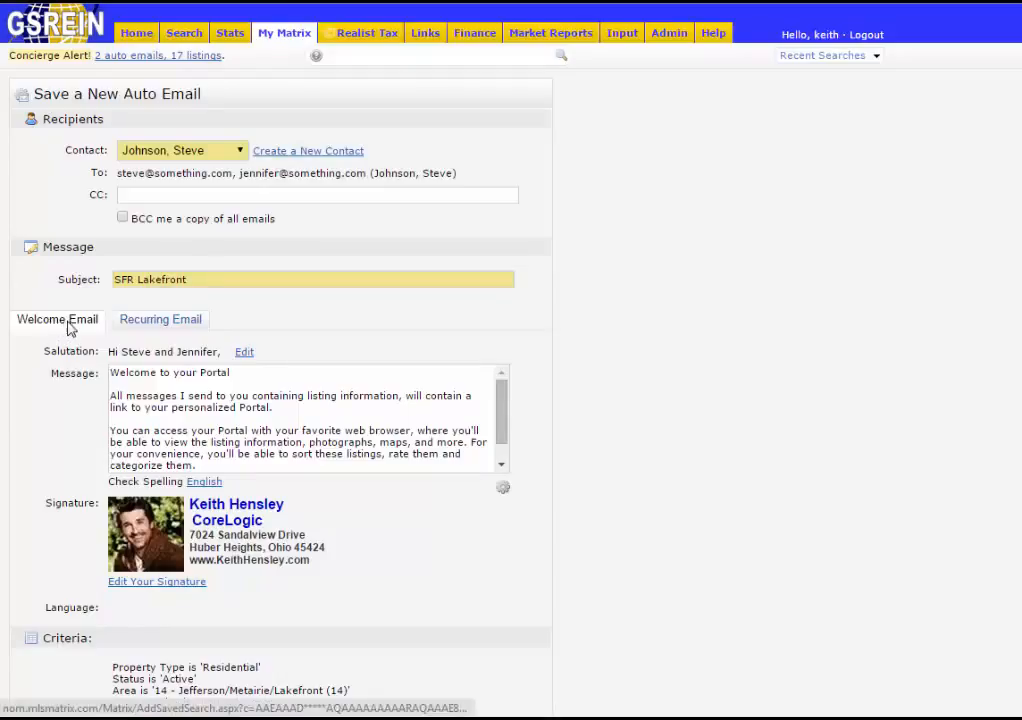
# - Replace the welcome message's second sentence with 'PLEASE CLICK THE LINK BELOW TO ACTIVATE!'
pyautogui.click(145, 325)
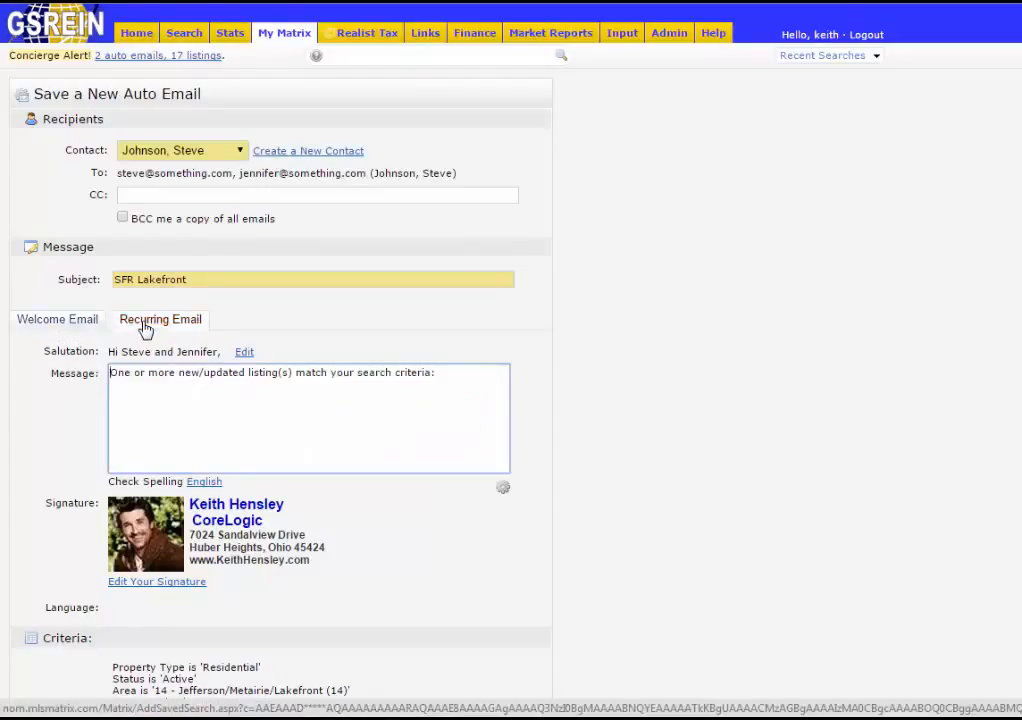
pyautogui.click(79, 333)
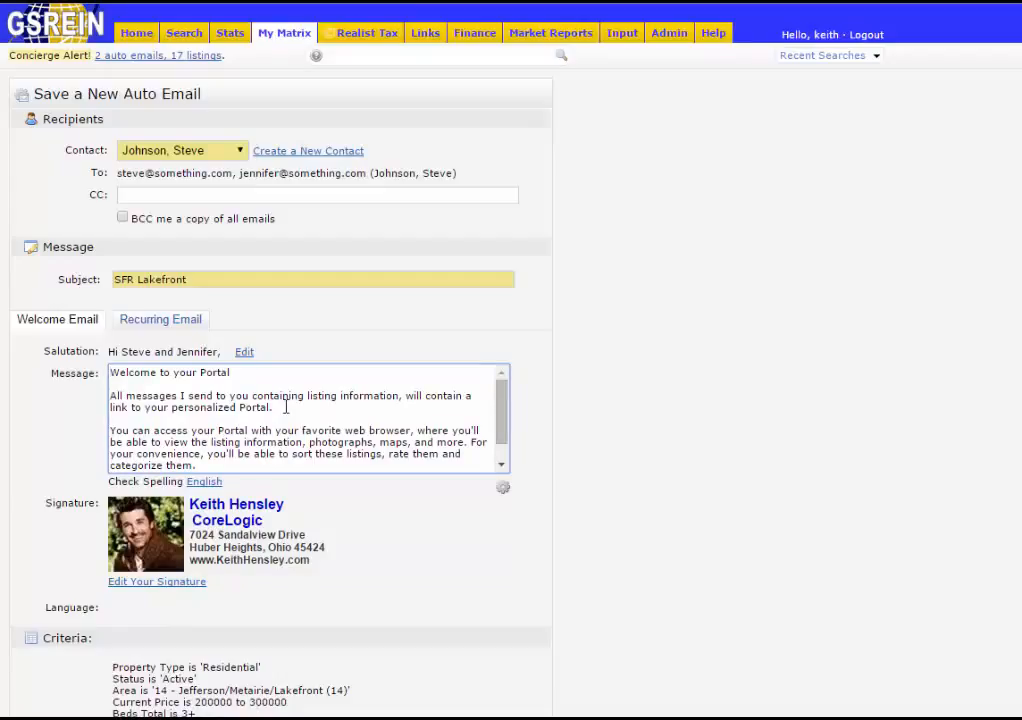
pyautogui.moveTo(274, 407); pyautogui.dragTo(110, 395)
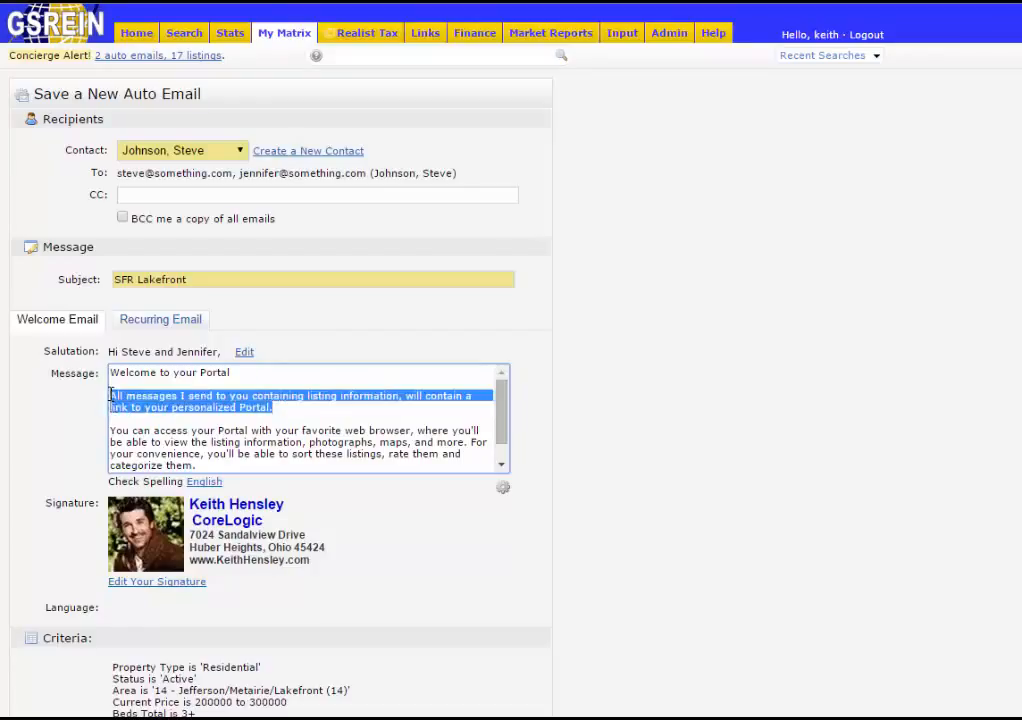
pyautogui.press('Delete')
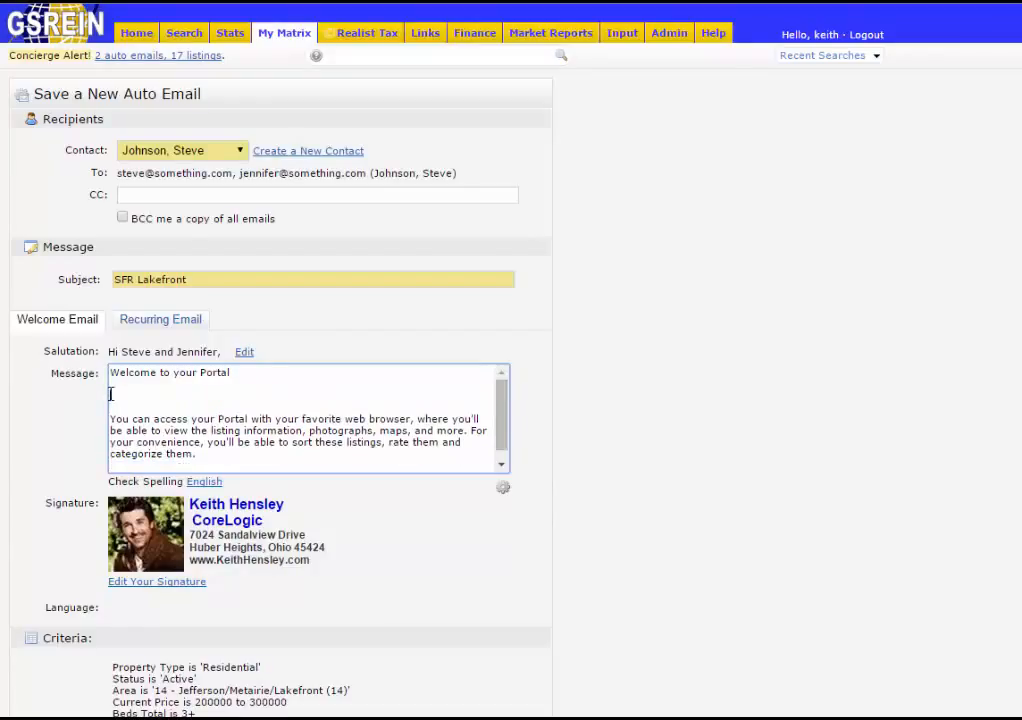
pyautogui.write('PLEASE CLICK THE ')
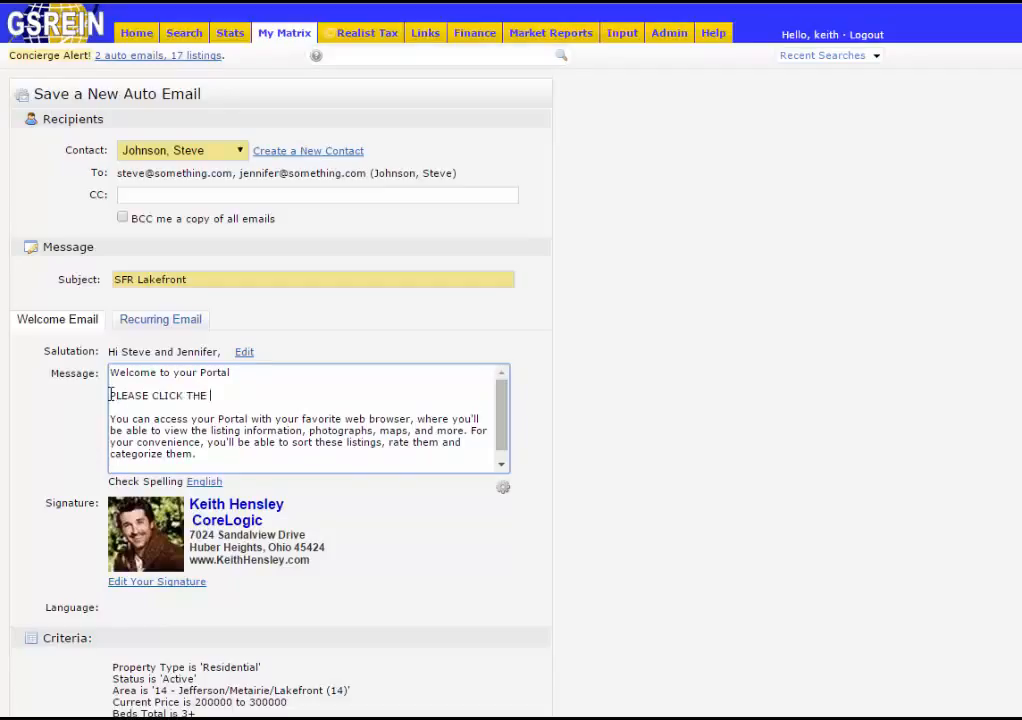
pyautogui.write('LINK BELOW TO ACTIV')
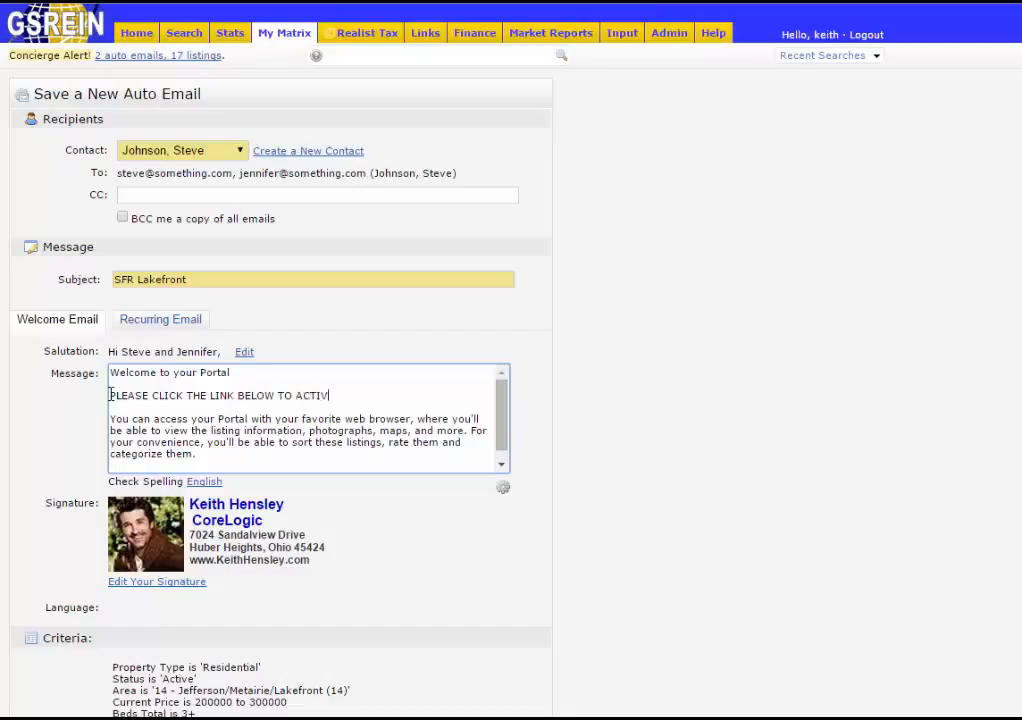
pyautogui.write('ATE!')
pyautogui.moveTo(501, 443); pyautogui.dragTo(501, 460)
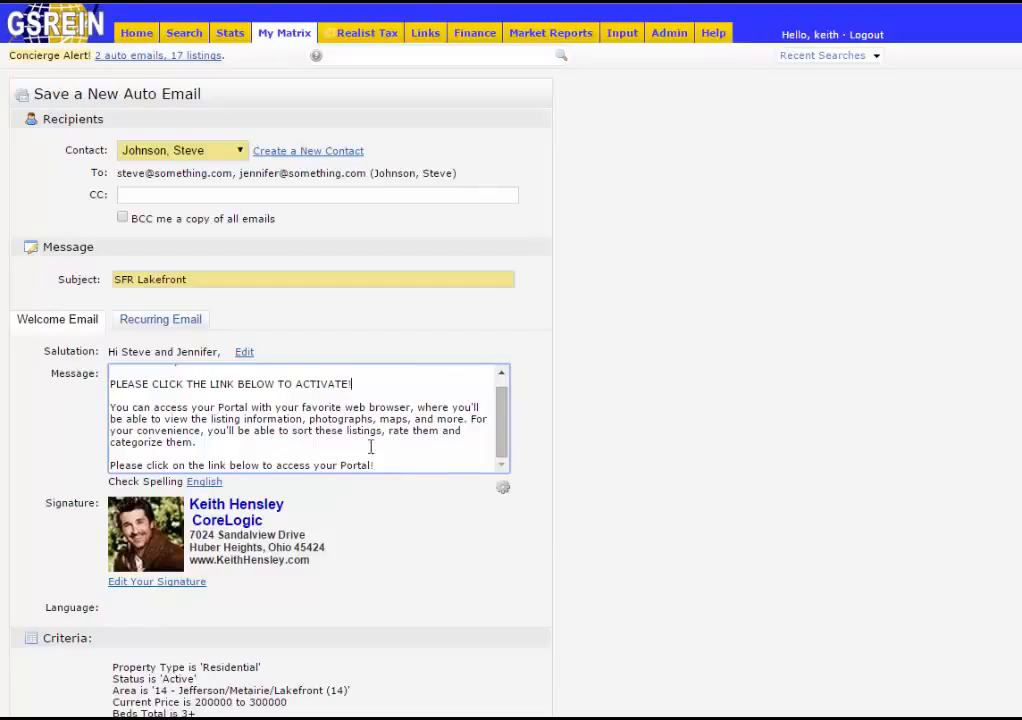
pyautogui.click(161, 322)
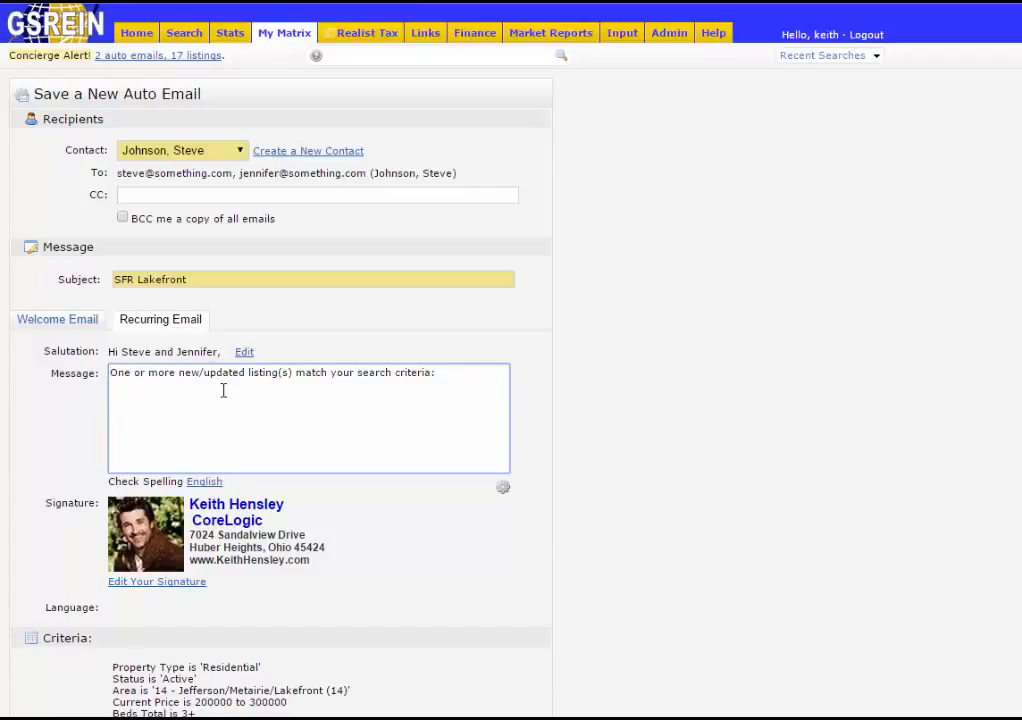
# - Go back to the welcome email and check its set-as-default gear option
pyautogui.click(69, 323)
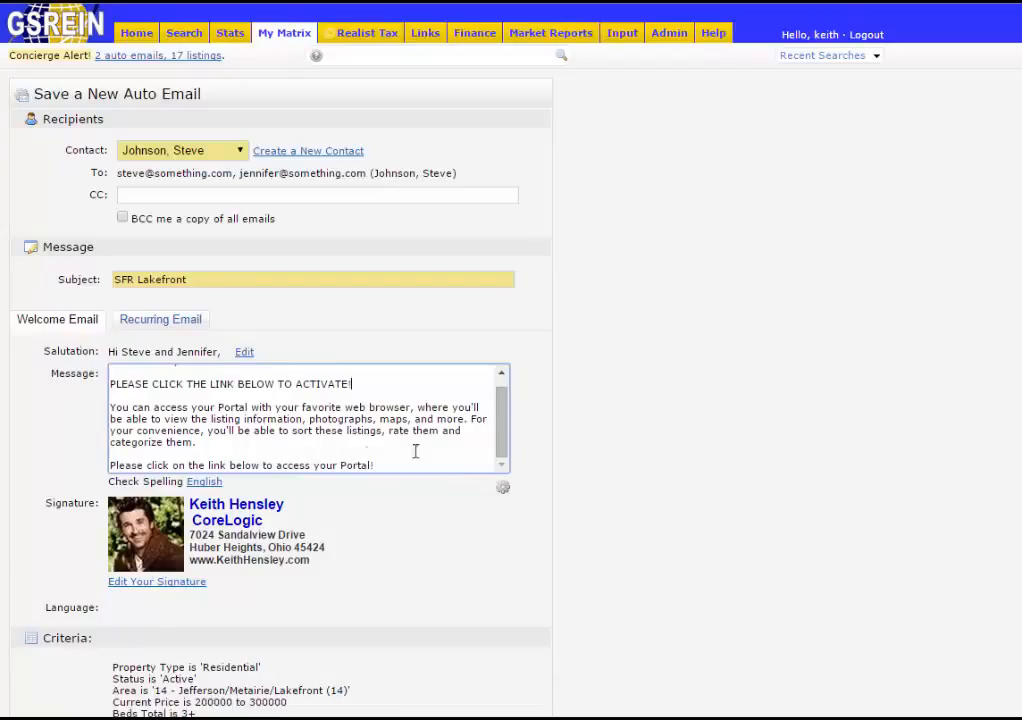
pyautogui.click(505, 492)
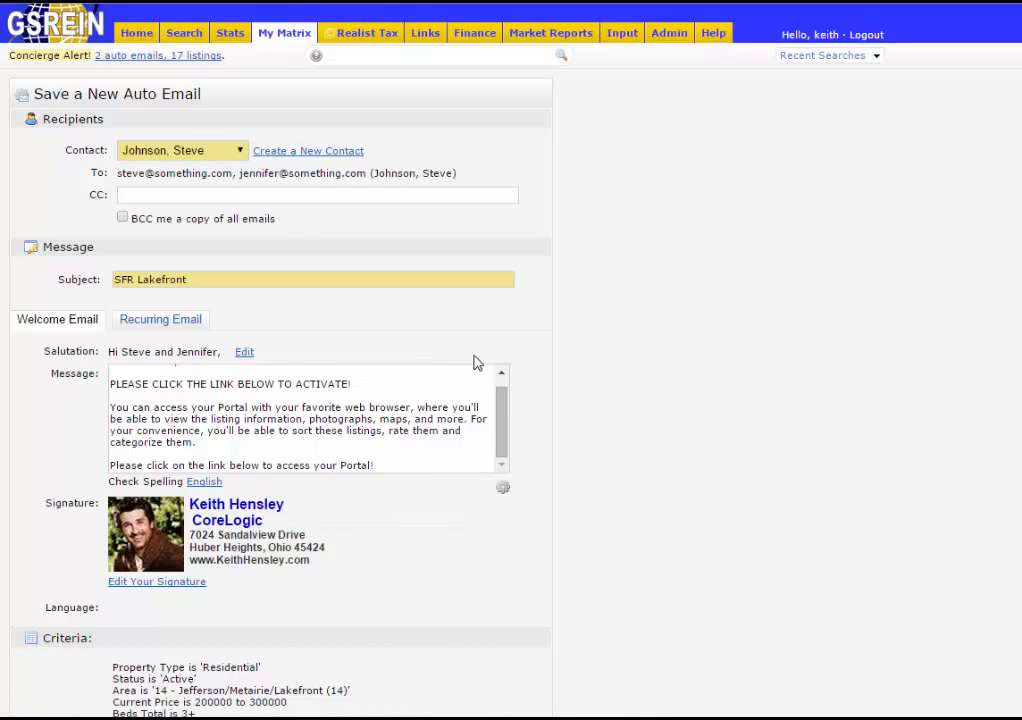
# - Schedule the auto email Daily for All AM and save it
pyautogui.scroll(-5, 525, 410)
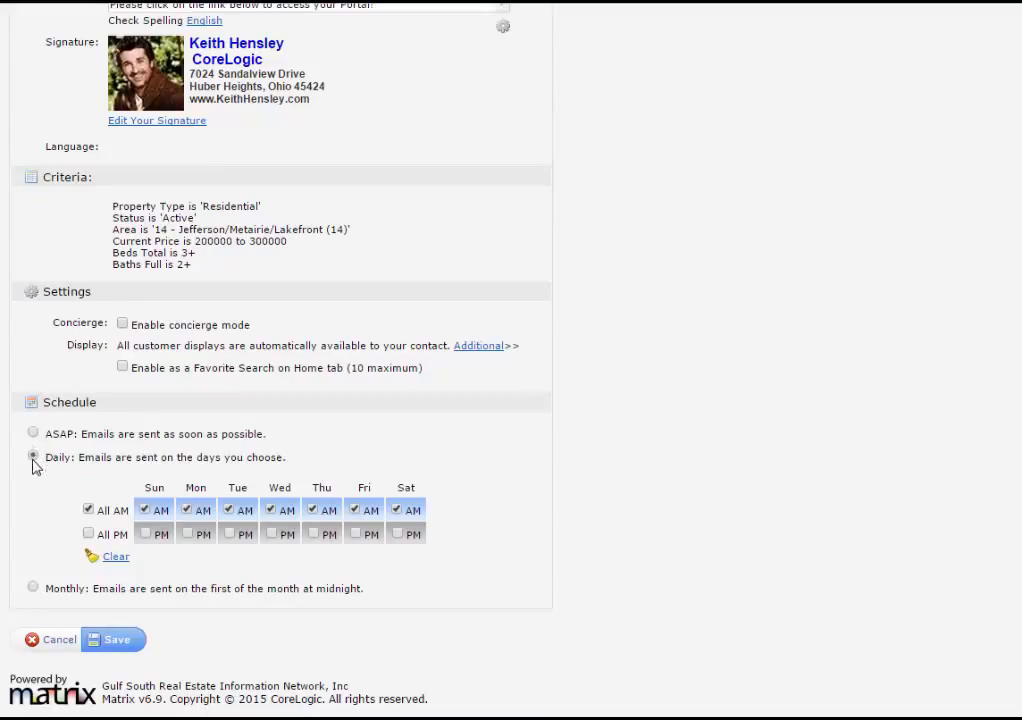
pyautogui.click(87, 510)
pyautogui.click(118, 646)
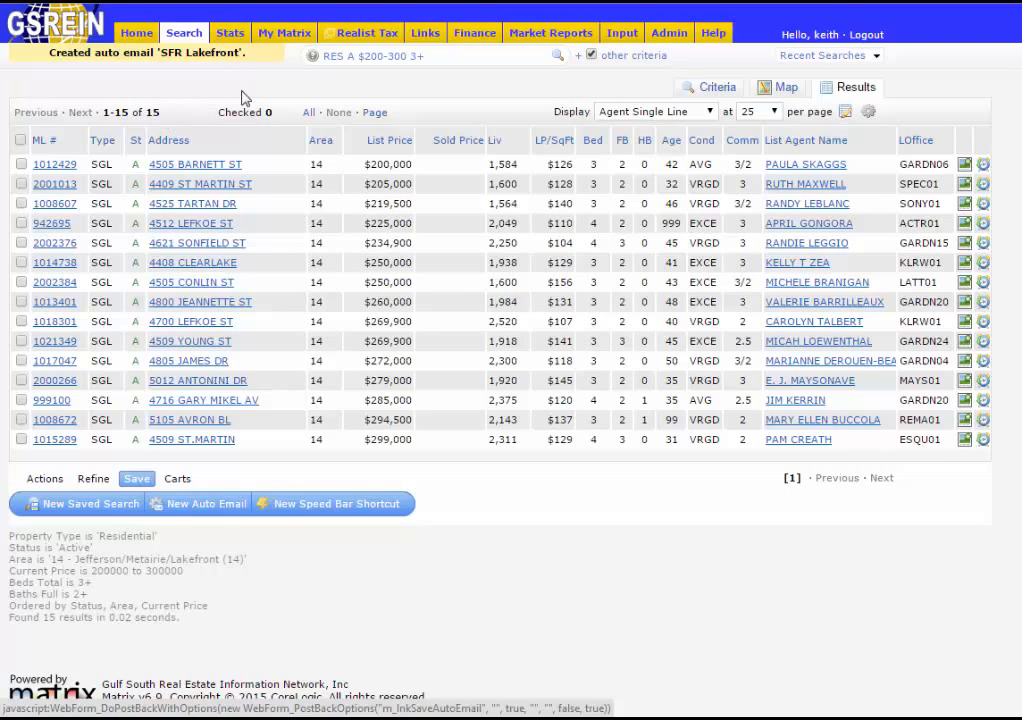
# - Open Auto-Emails from the My Matrix menu
pyautogui.moveTo(284, 38)
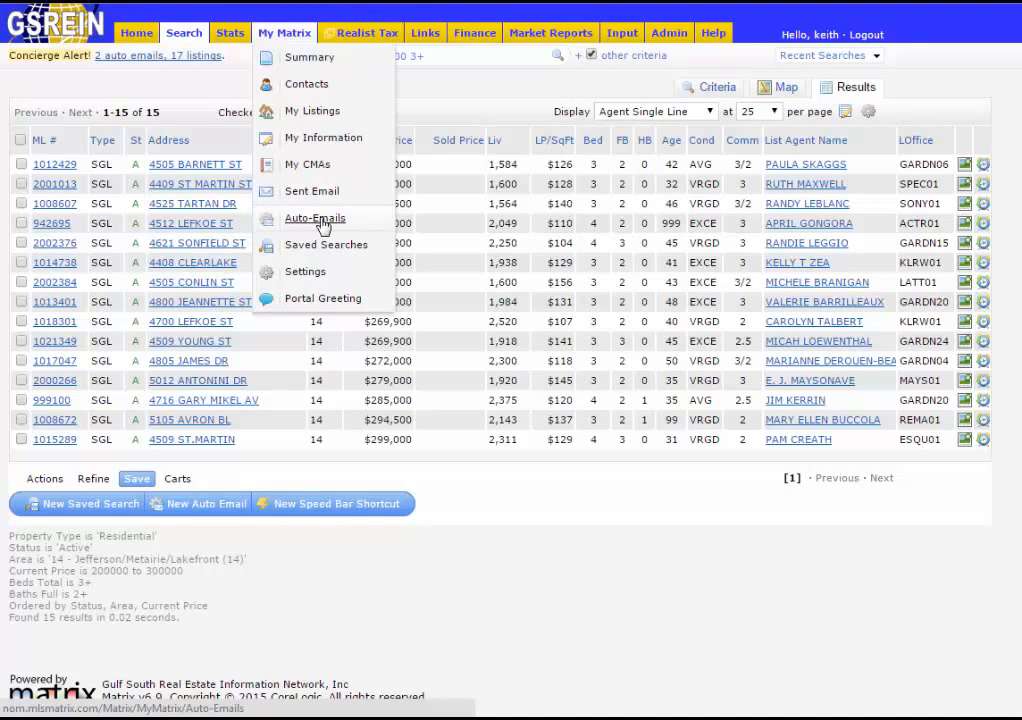
pyautogui.click(317, 228)
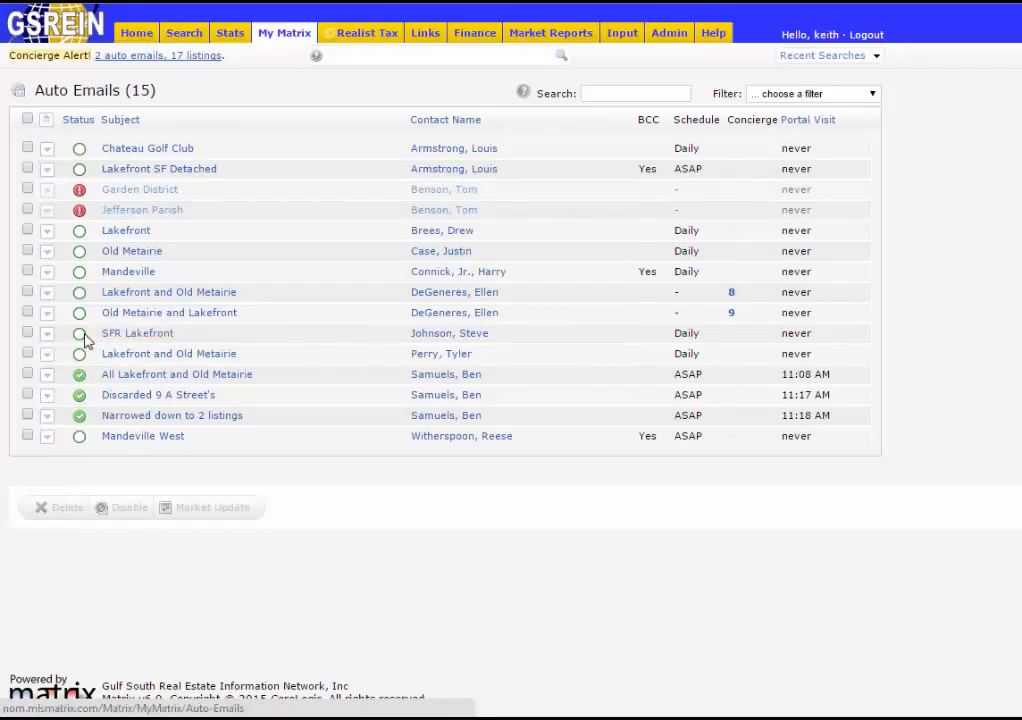
# - Resend the portal welcome message for the SFR Lakefront auto email, then collapse its row
pyautogui.moveTo(81, 339)
pyautogui.click(148, 340)
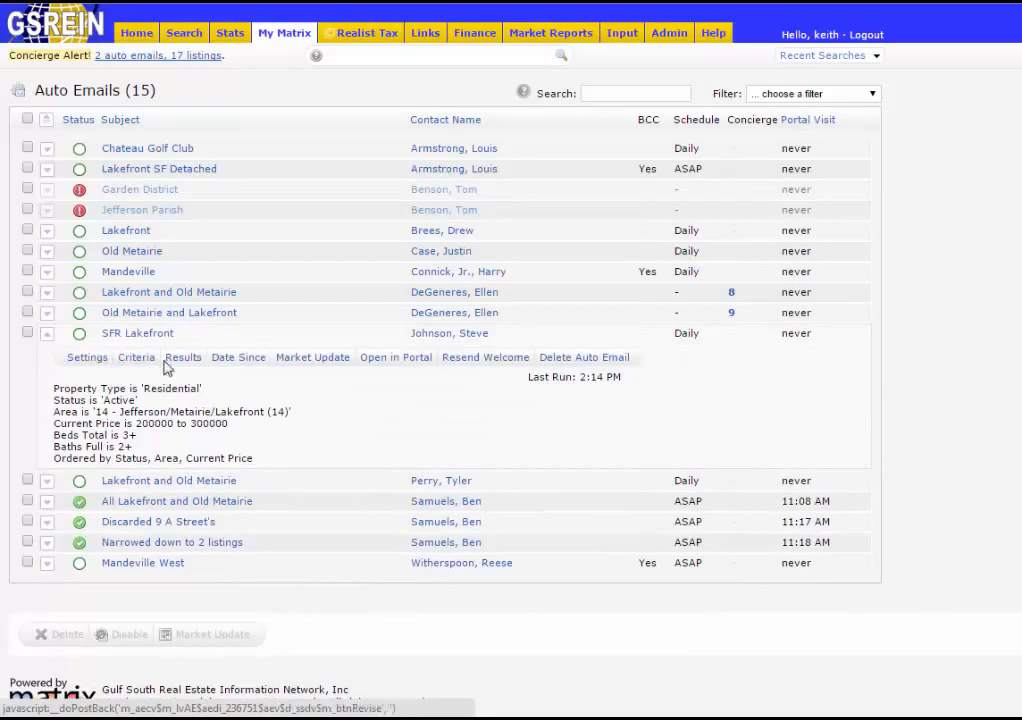
pyautogui.click(474, 362)
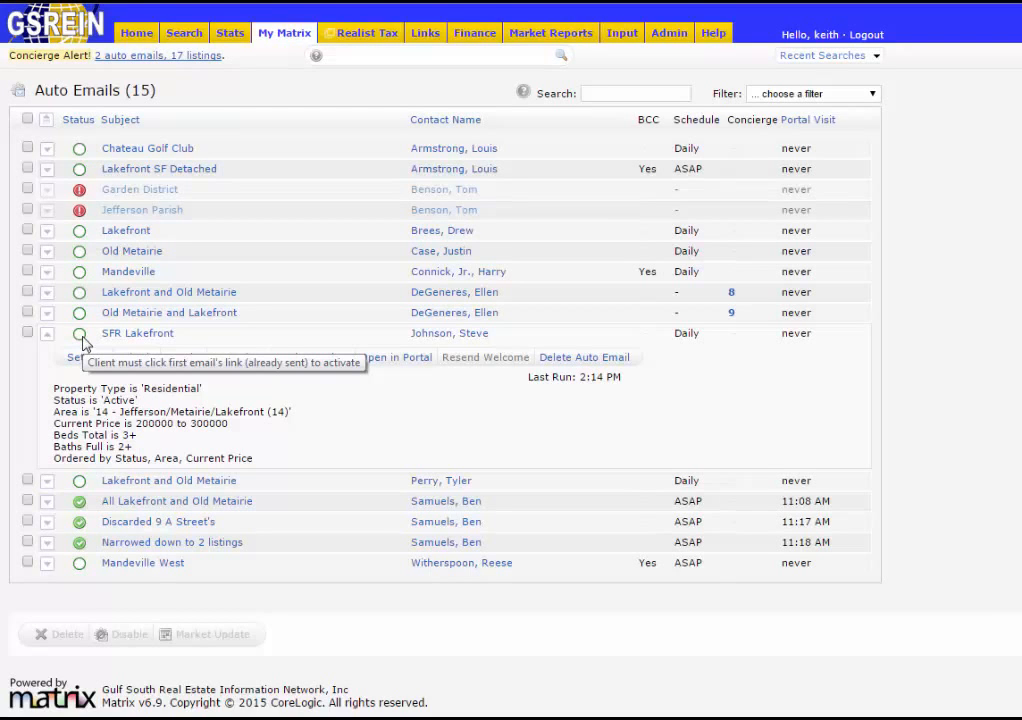
pyautogui.click(106, 336)
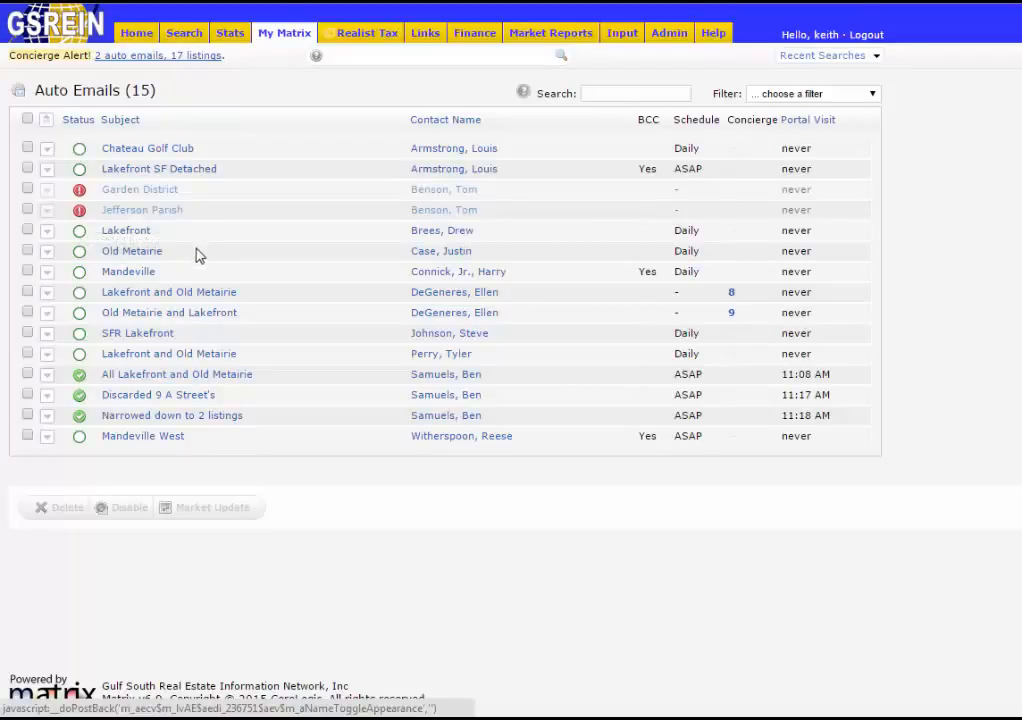
# - Switch the Jefferson Parish auto email's settings to Enabled and save them
pyautogui.click(130, 217)
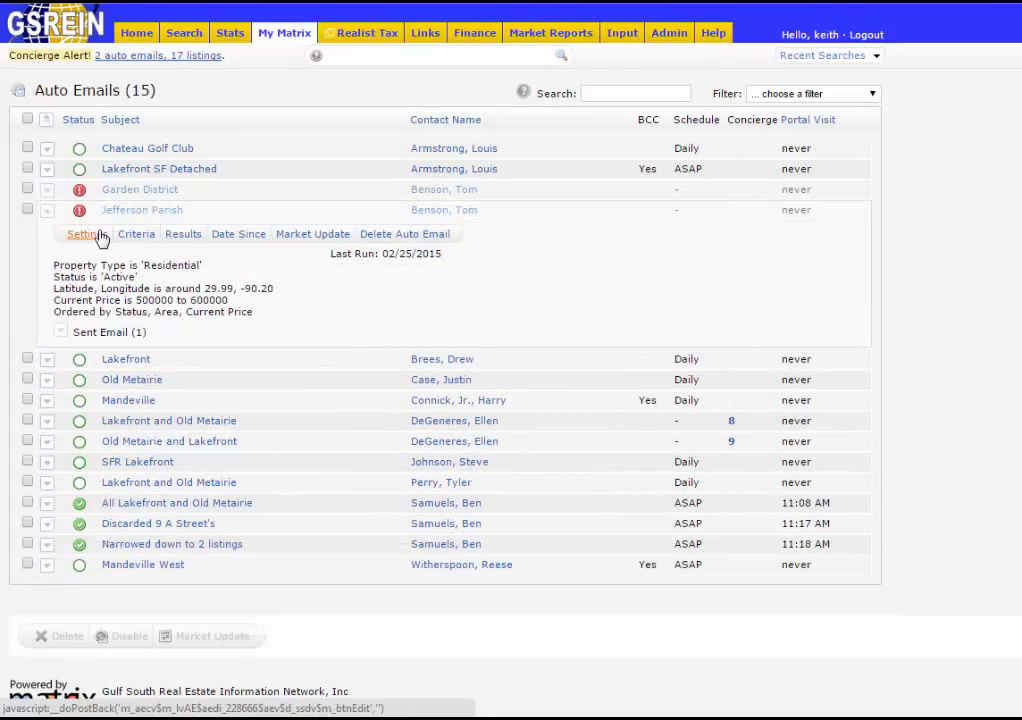
pyautogui.click(87, 243)
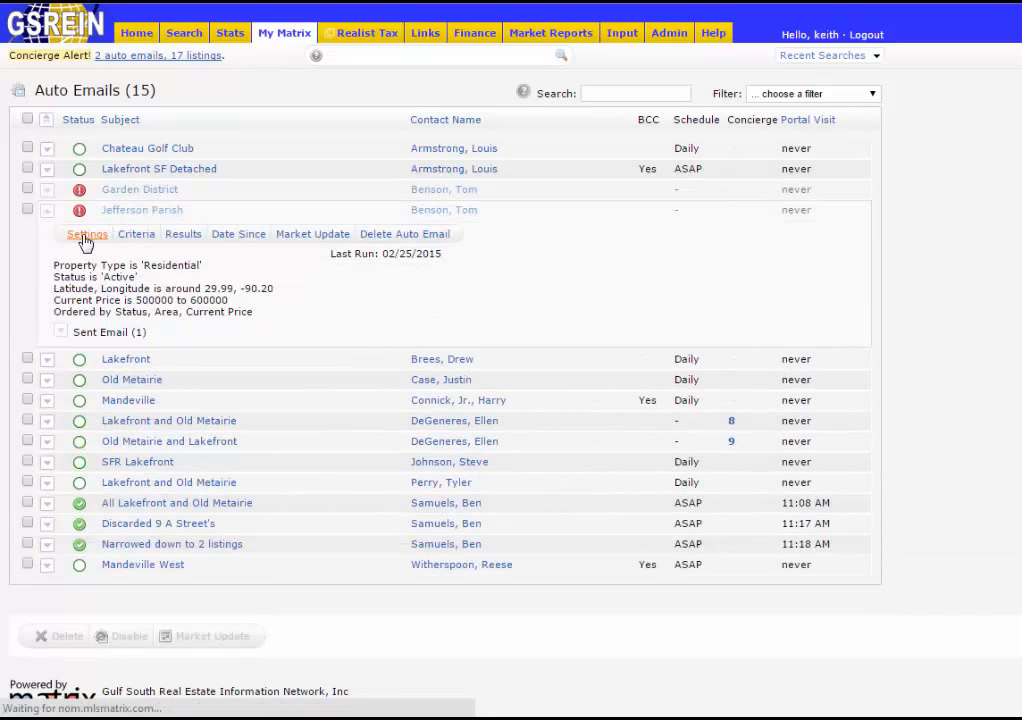
pyautogui.scroll(-5, 299, 303)
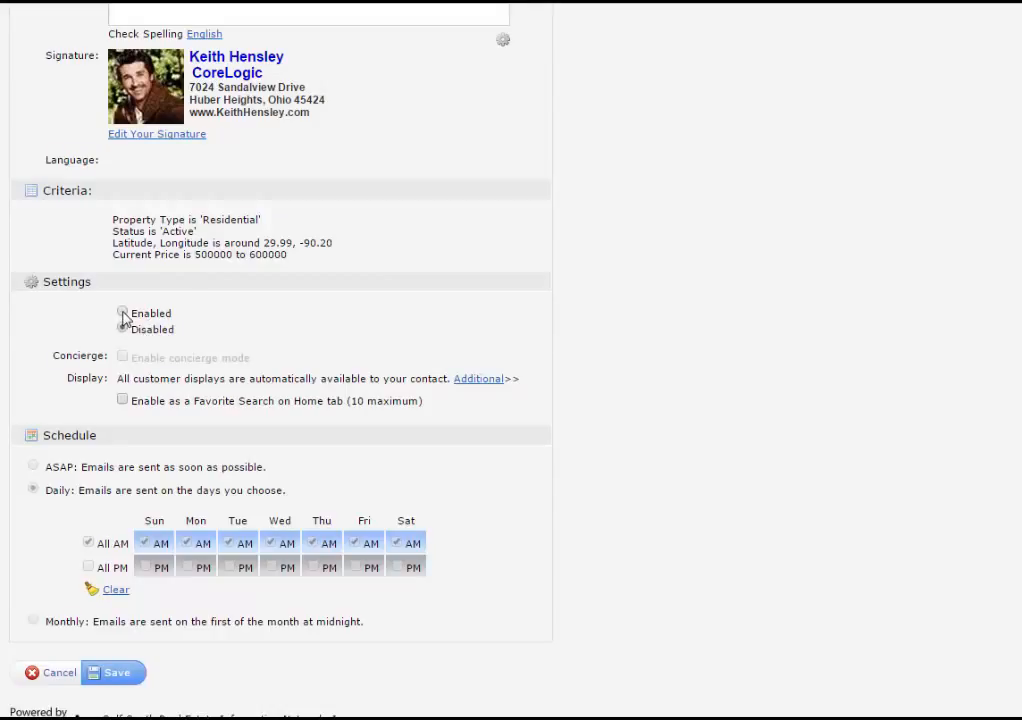
pyautogui.click(123, 314)
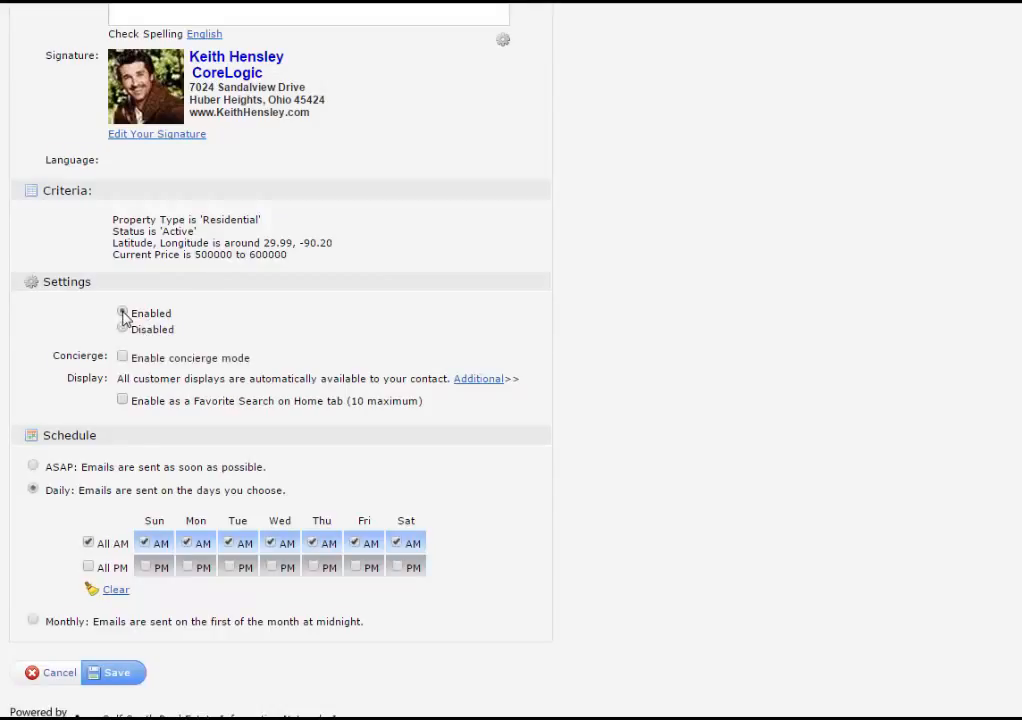
pyautogui.click(112, 673)
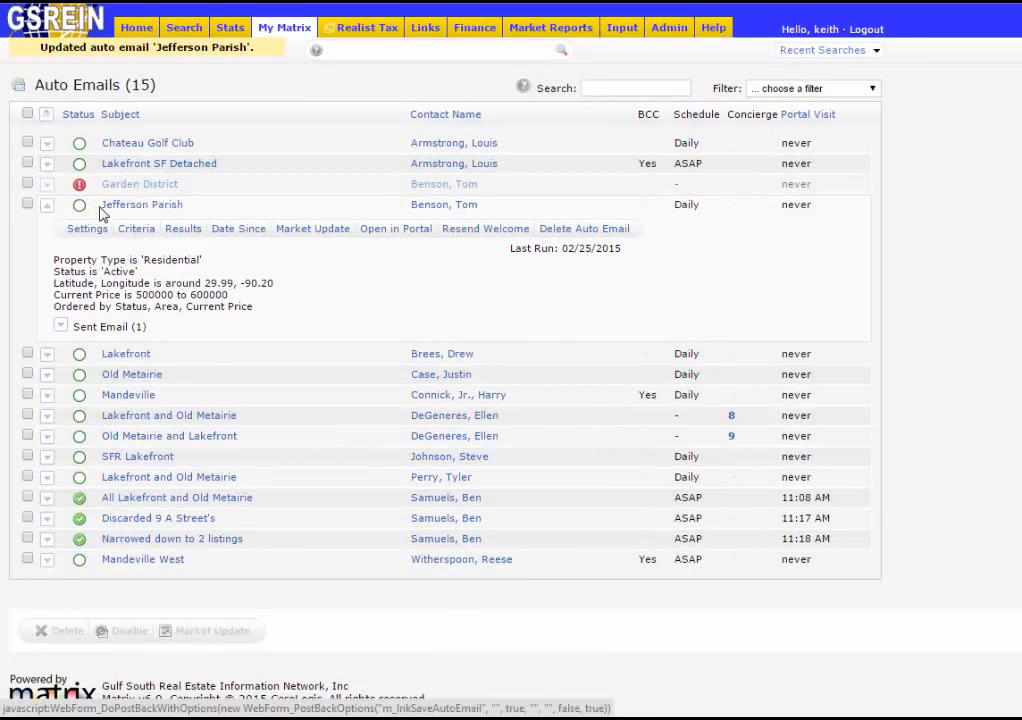
# - Collapse the expanded Jefferson Parish row to show all 15 auto emails
pyautogui.moveTo(82, 214)
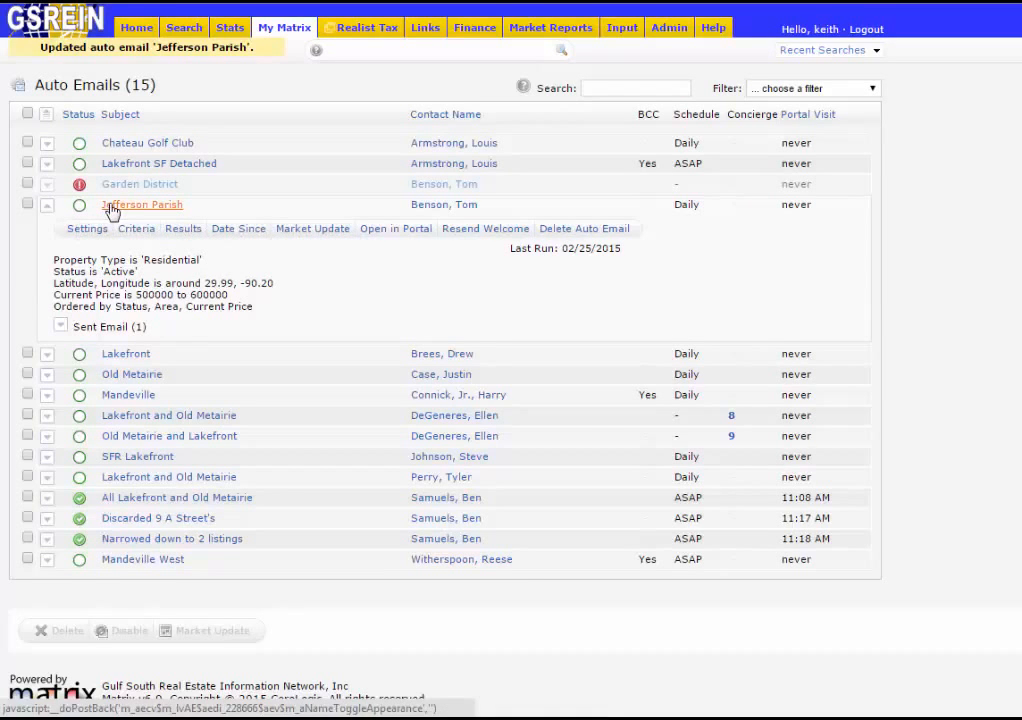
pyautogui.click(115, 206)
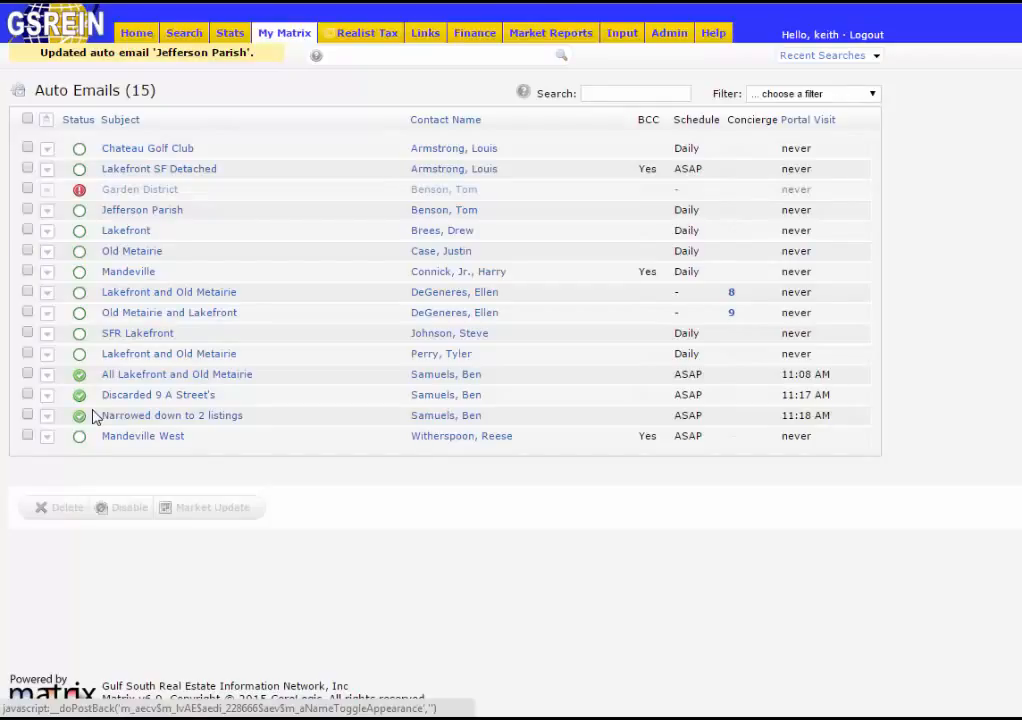
pyautogui.click(27, 374)
pyautogui.click(27, 394)
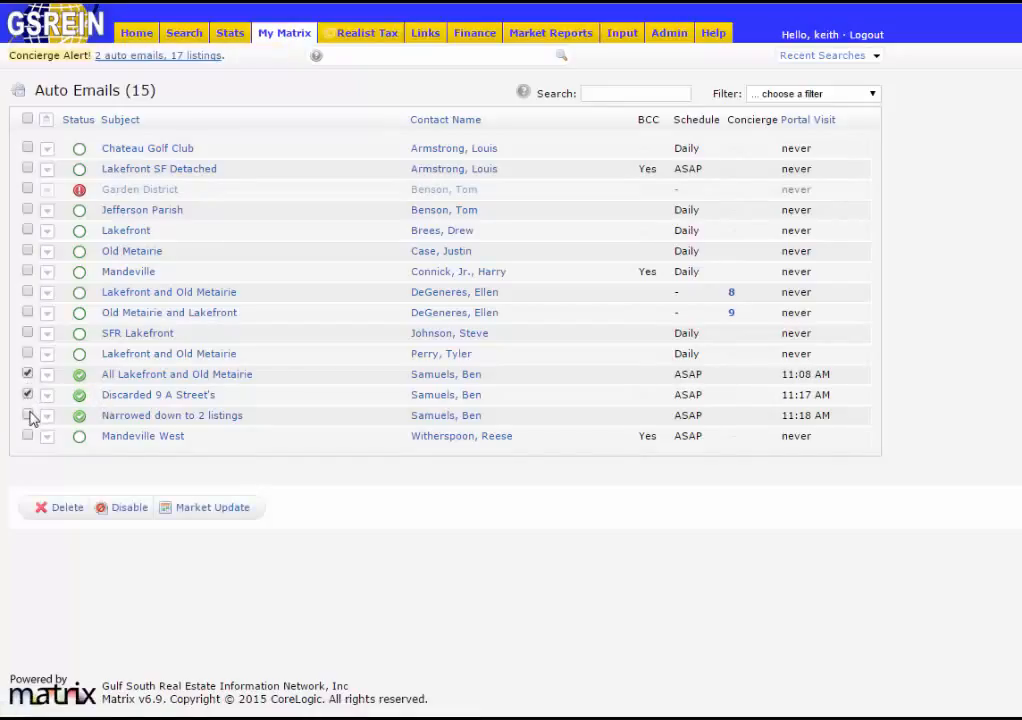
pyautogui.click(28, 415)
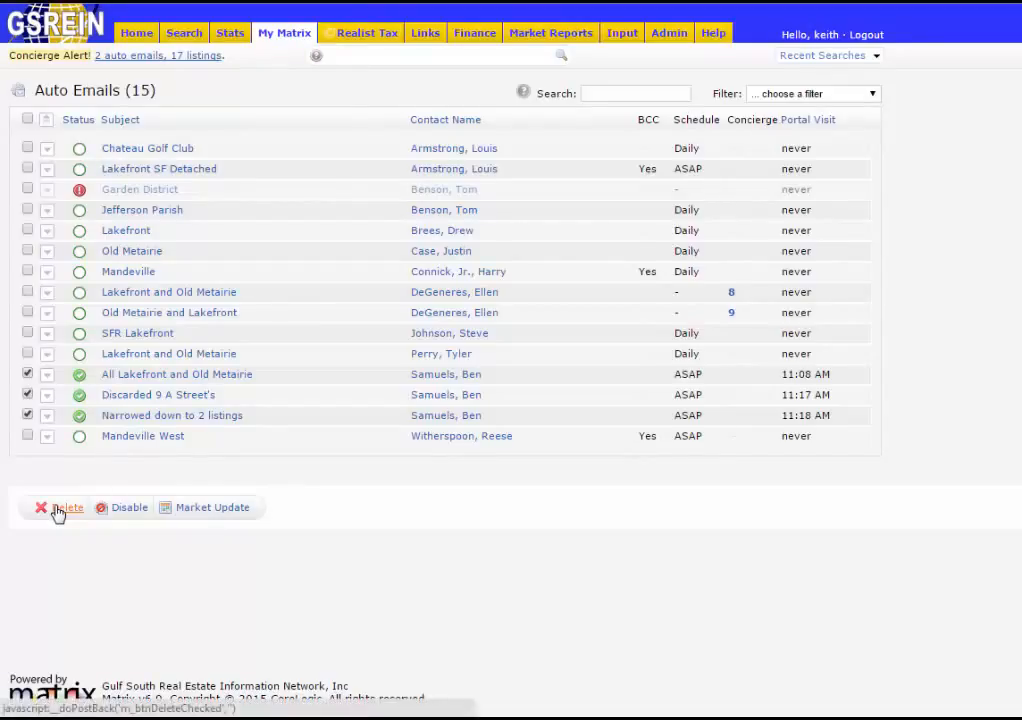
pyautogui.click(127, 510)
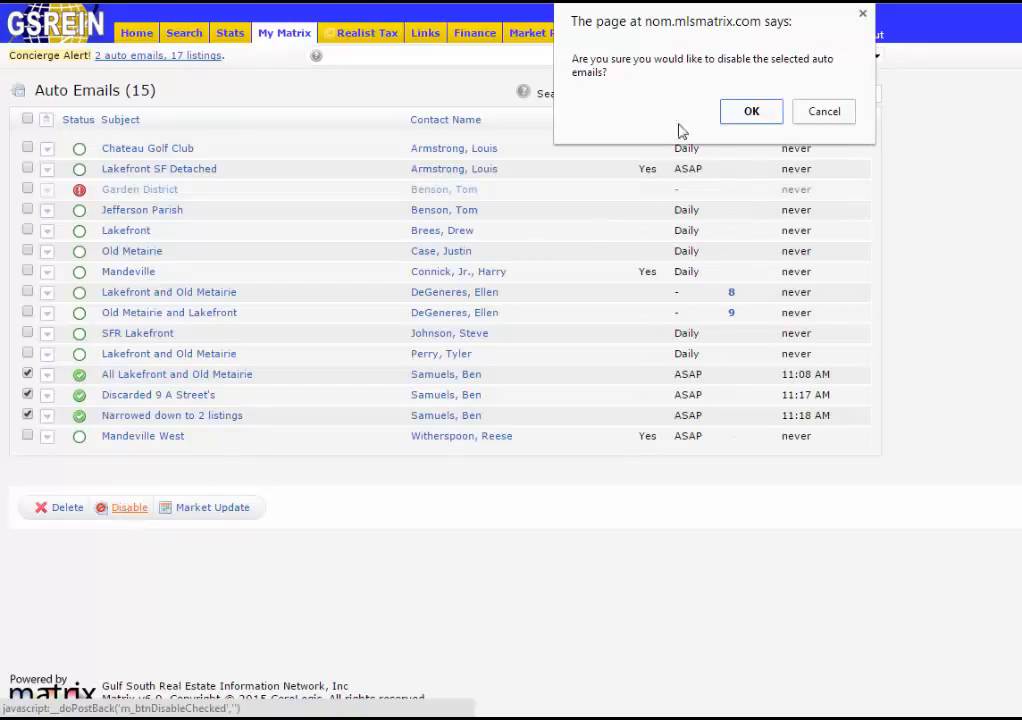
pyautogui.click(742, 115)
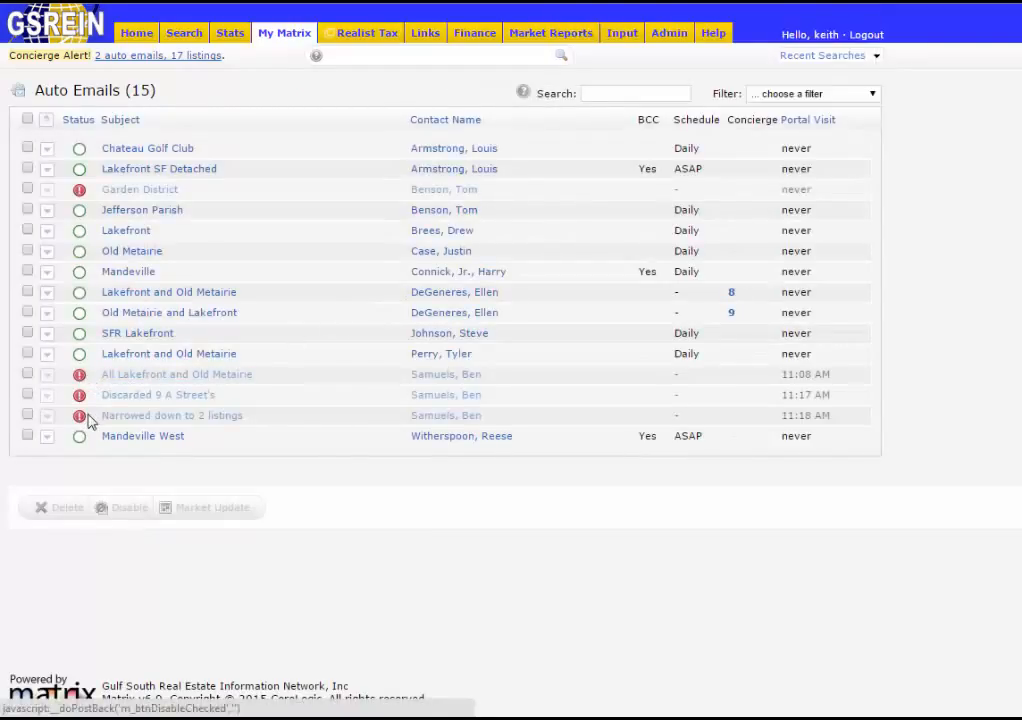
# - Set All Lakefront and Old Metairie back to Enabled, save, collapse its row, and return Home
pyautogui.click(137, 378)
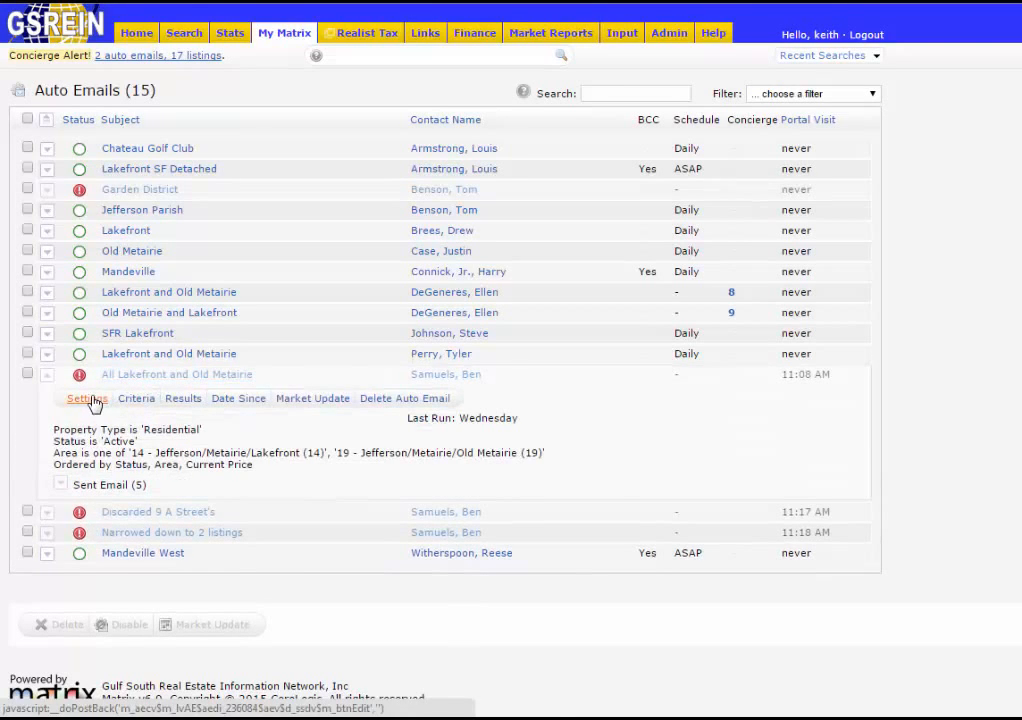
pyautogui.click(96, 401)
pyautogui.scroll(-5, 405, 432)
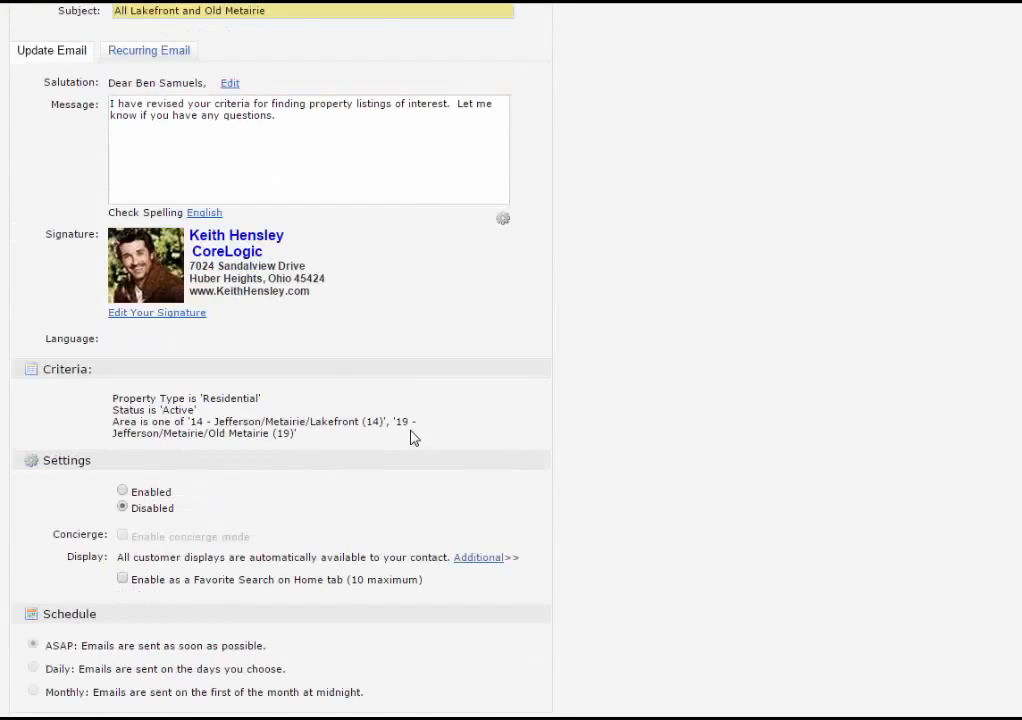
pyautogui.click(122, 403)
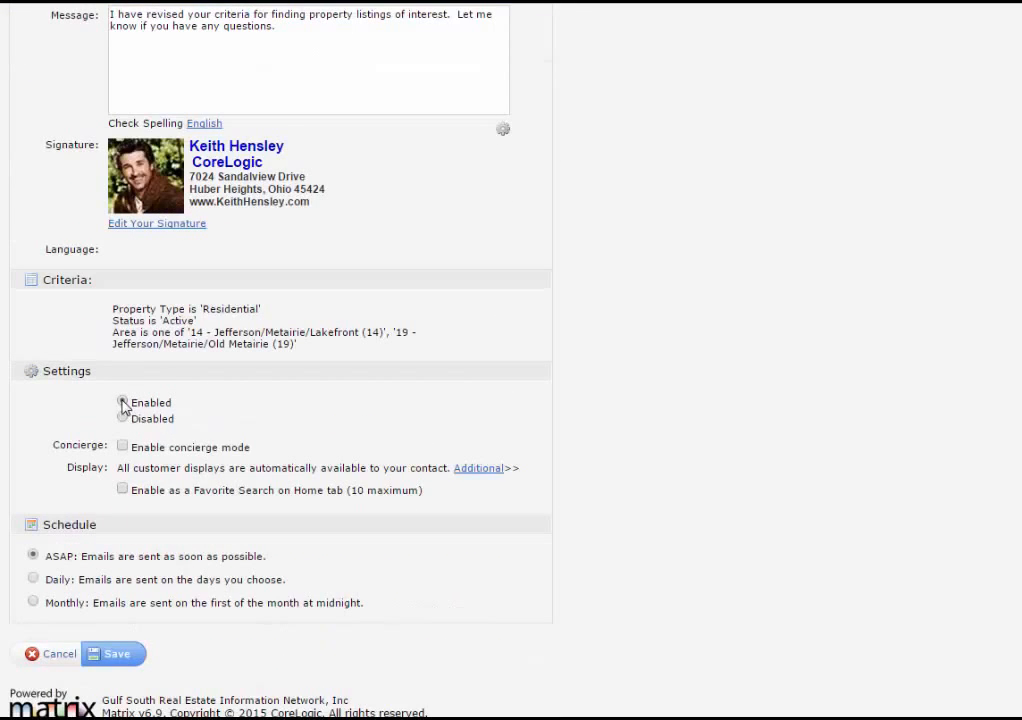
pyautogui.click(116, 655)
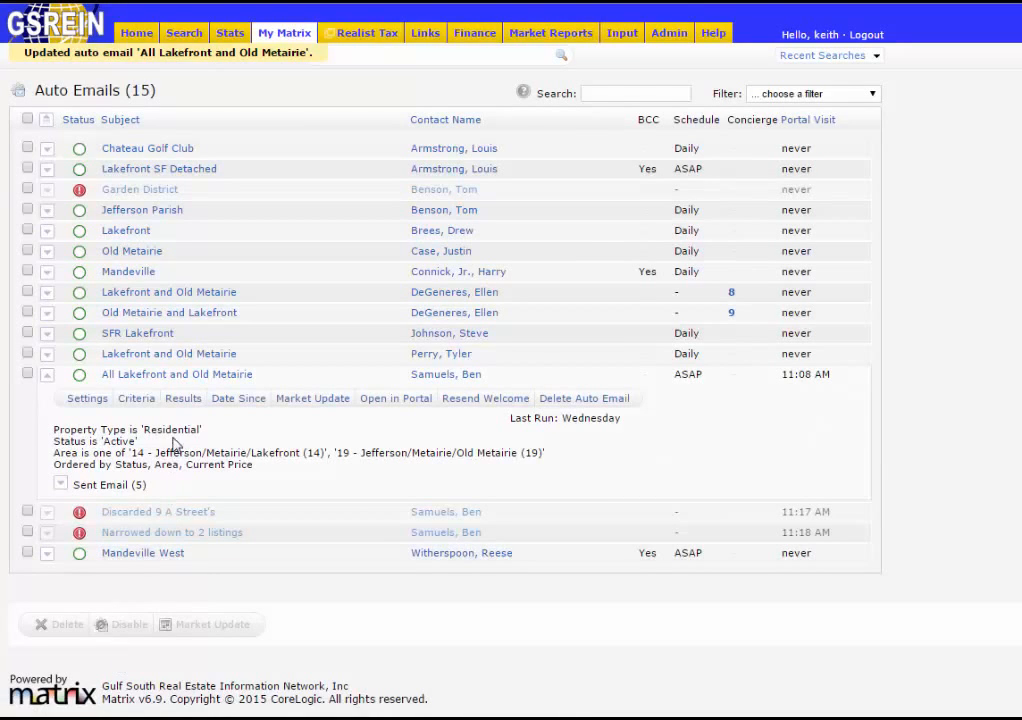
pyautogui.click(163, 383)
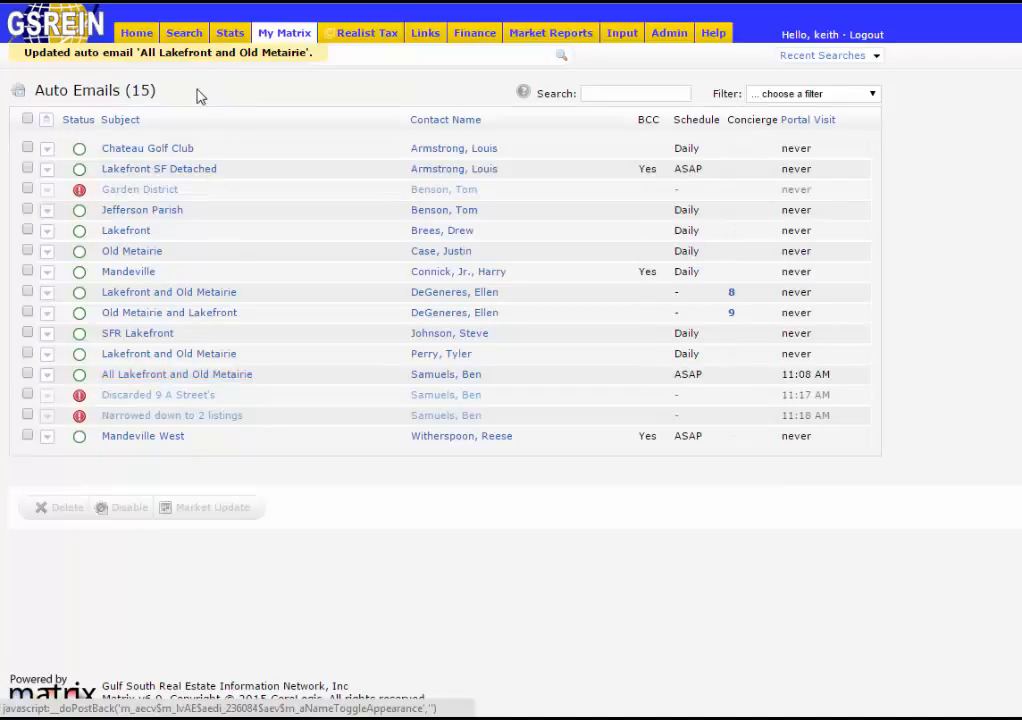
pyautogui.click(137, 36)
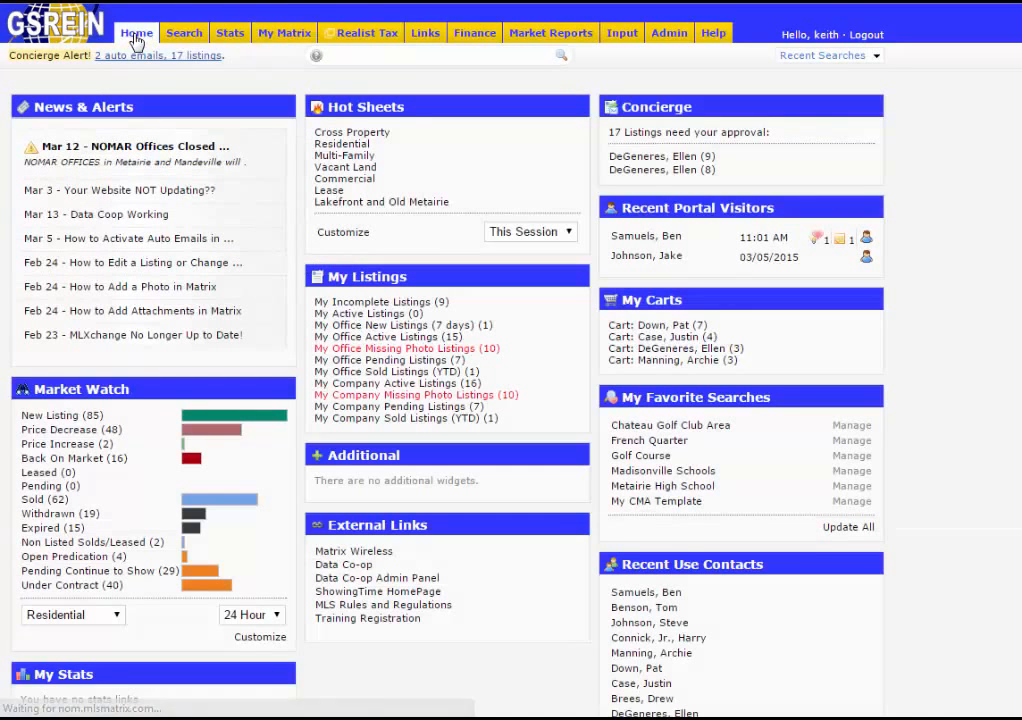